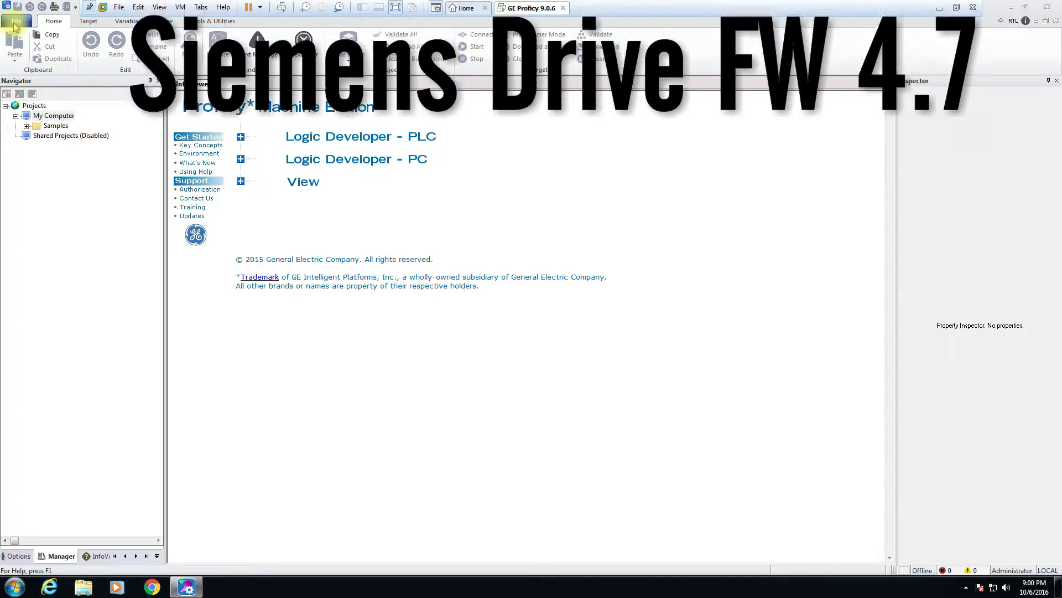
Create the Drive1 project from the PACSystems RX3i template and dismiss the trial notice.
left_click(17, 21)
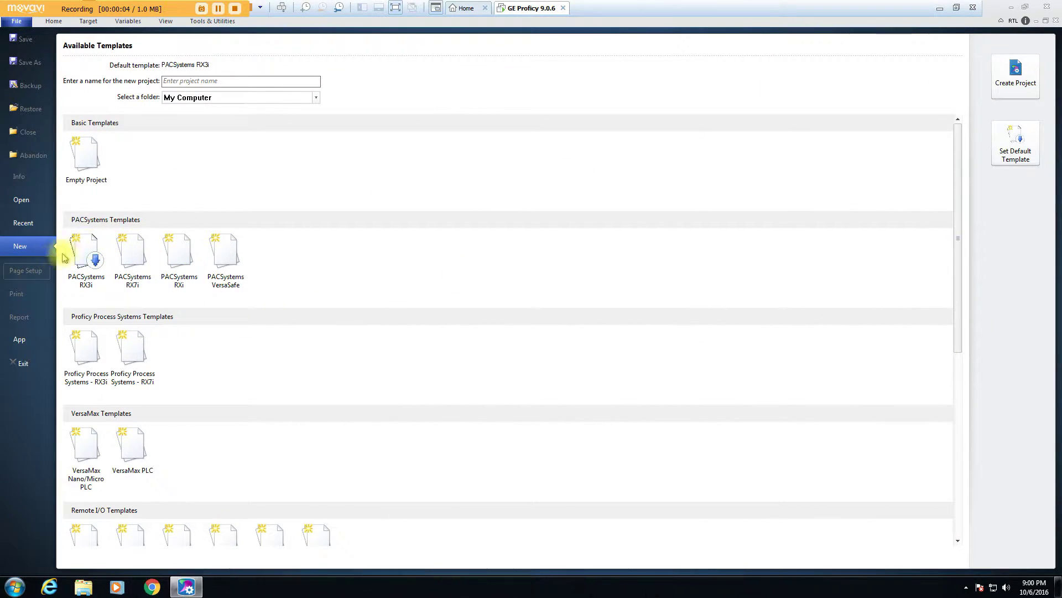
left_click(86, 256)
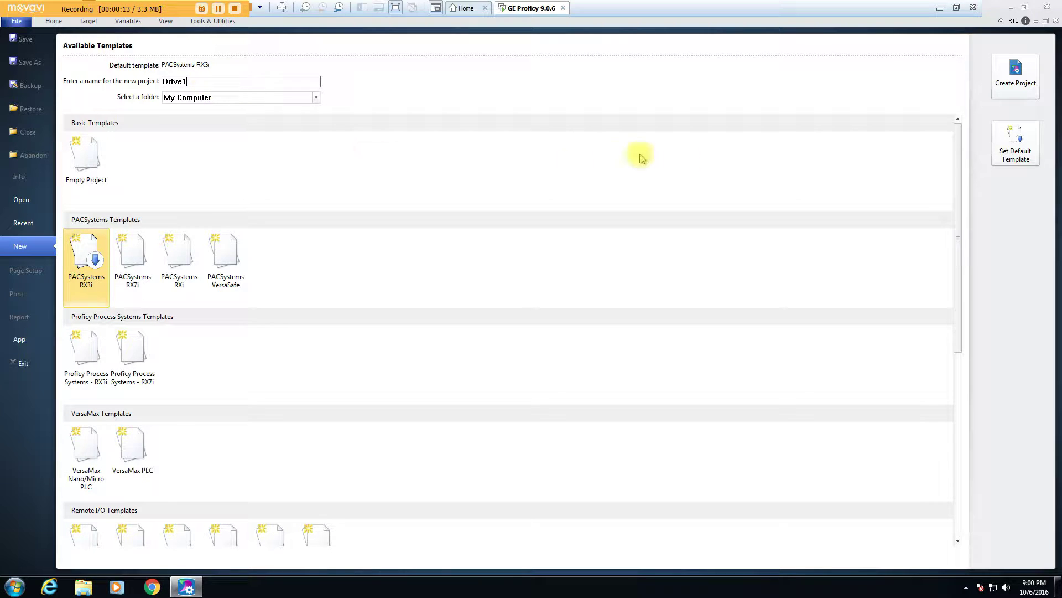
left_click(1012, 95)
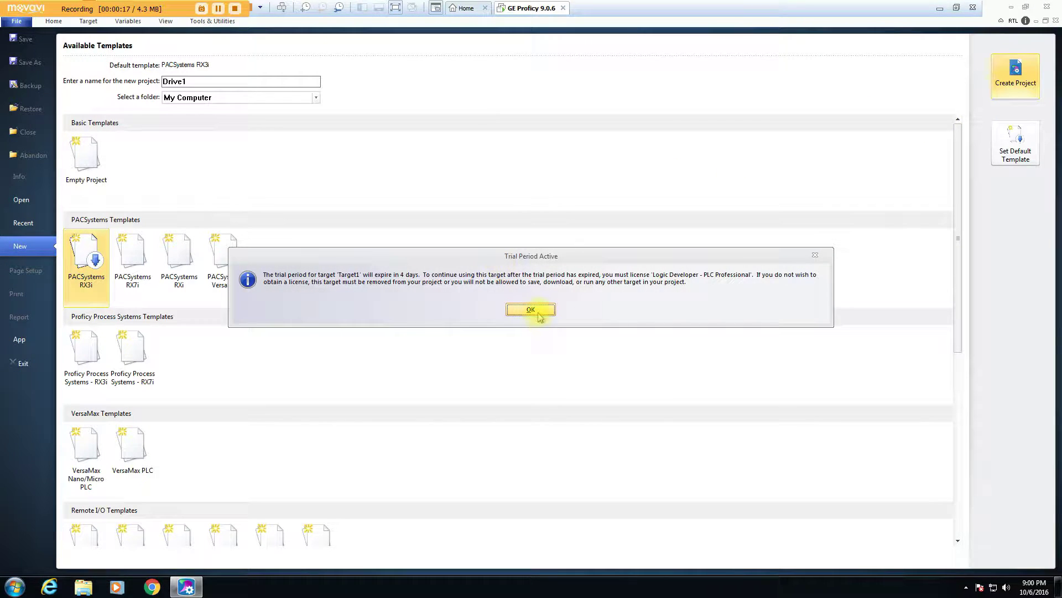
left_click(539, 310)
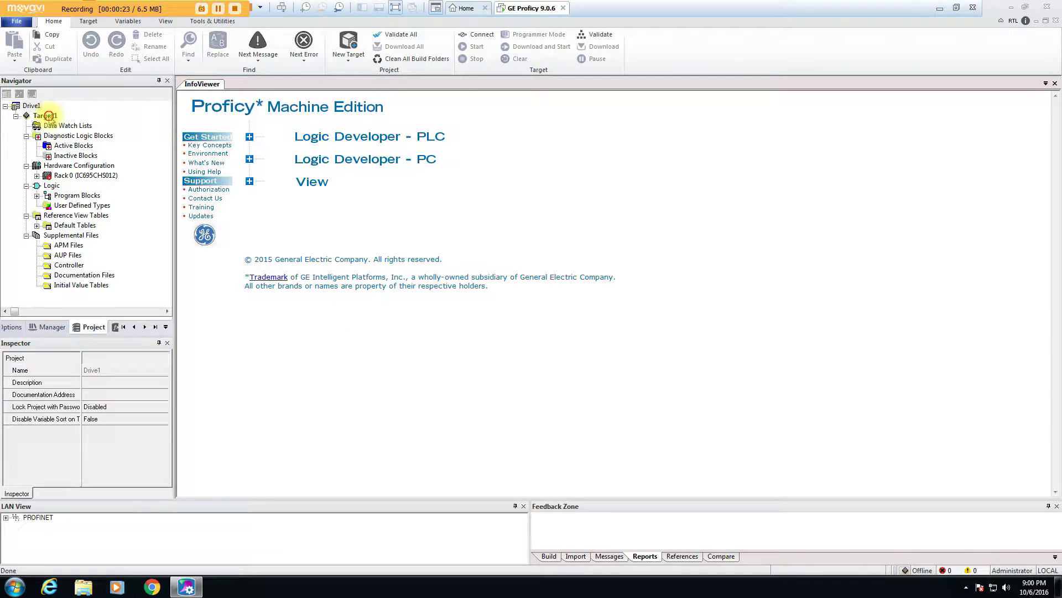
Enter 192.168.0.1 as Target1's IP Address in its properties.
left_click(47, 116)
right_click(47, 115)
mouse_move(109, 129)
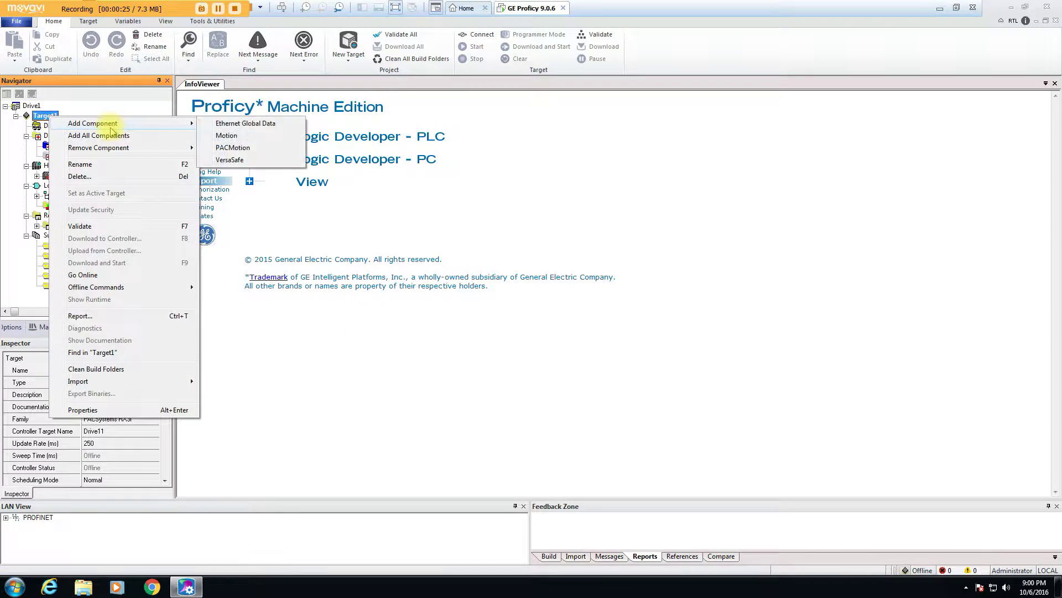
left_click(130, 413)
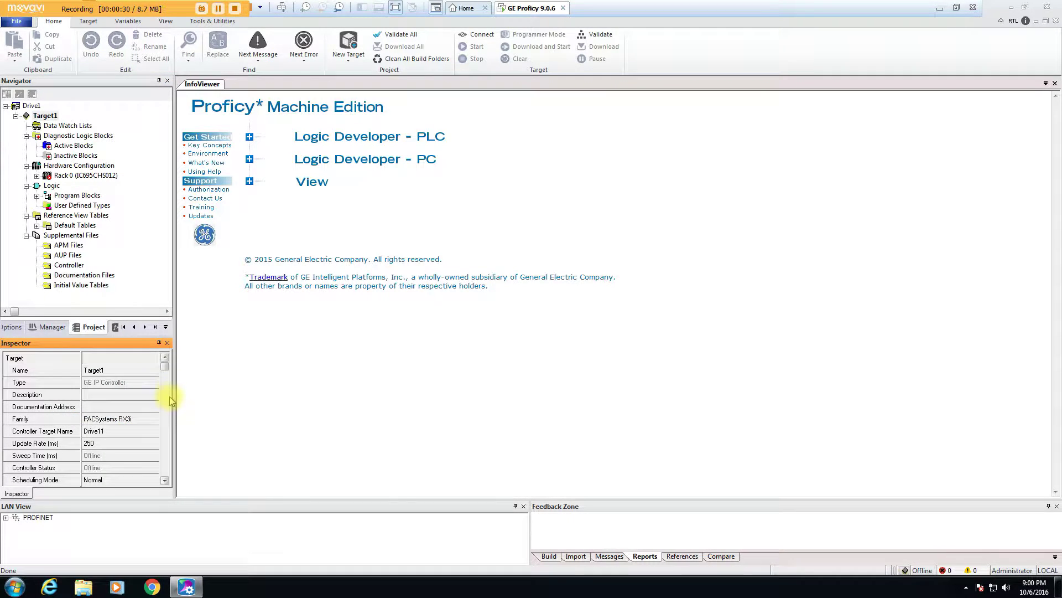
left_click_drag(165, 367, 173, 472)
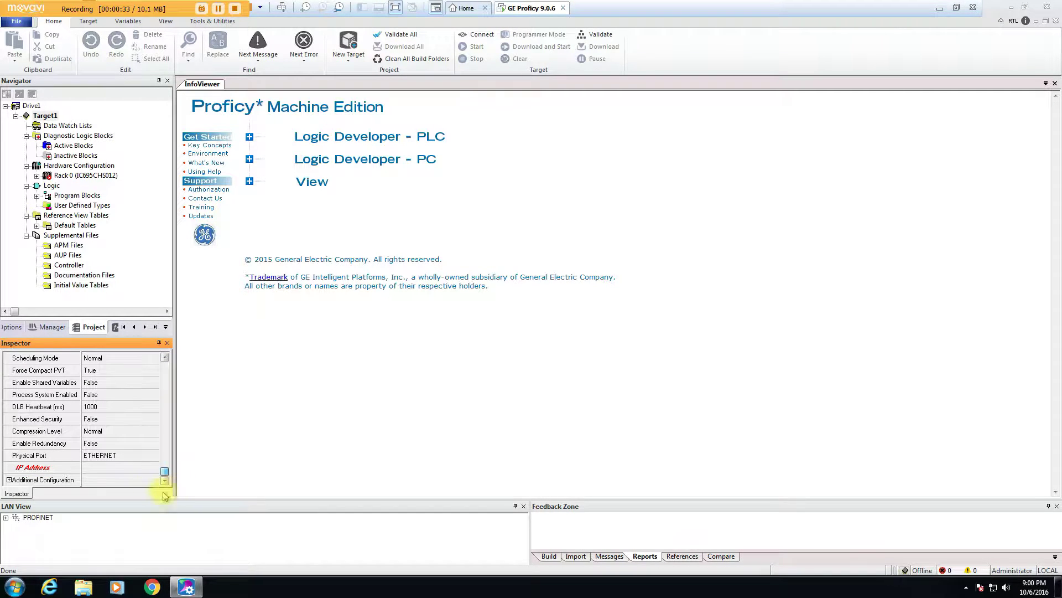
left_click(124, 468)
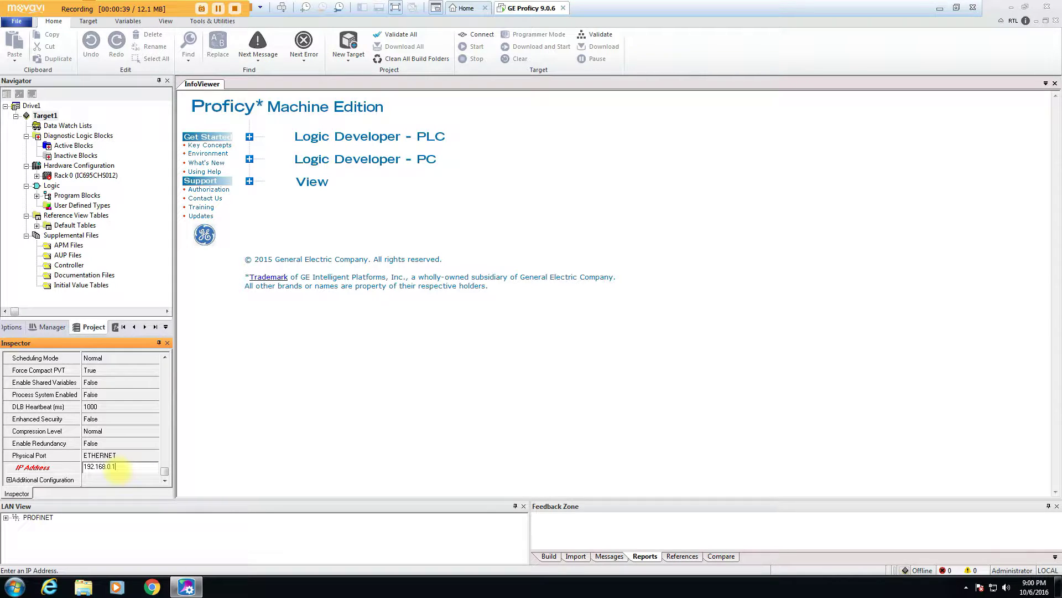
key("Return")
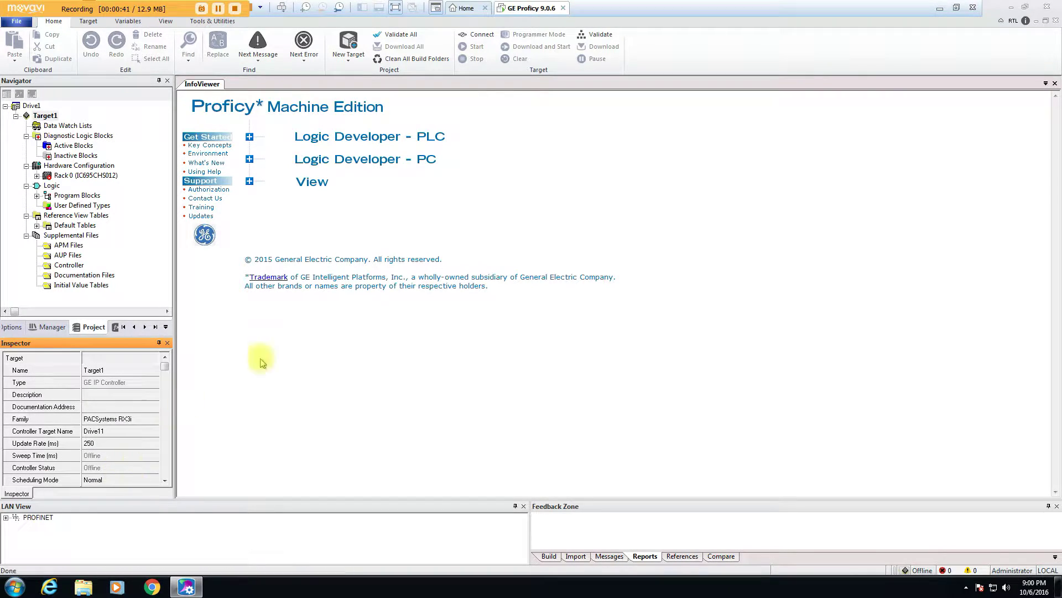
Replace Rack 0 with the 7-slot IC695CHS007 backplane, then expand Slot 2 to its Ethernet port.
left_click(62, 175)
left_click(36, 174)
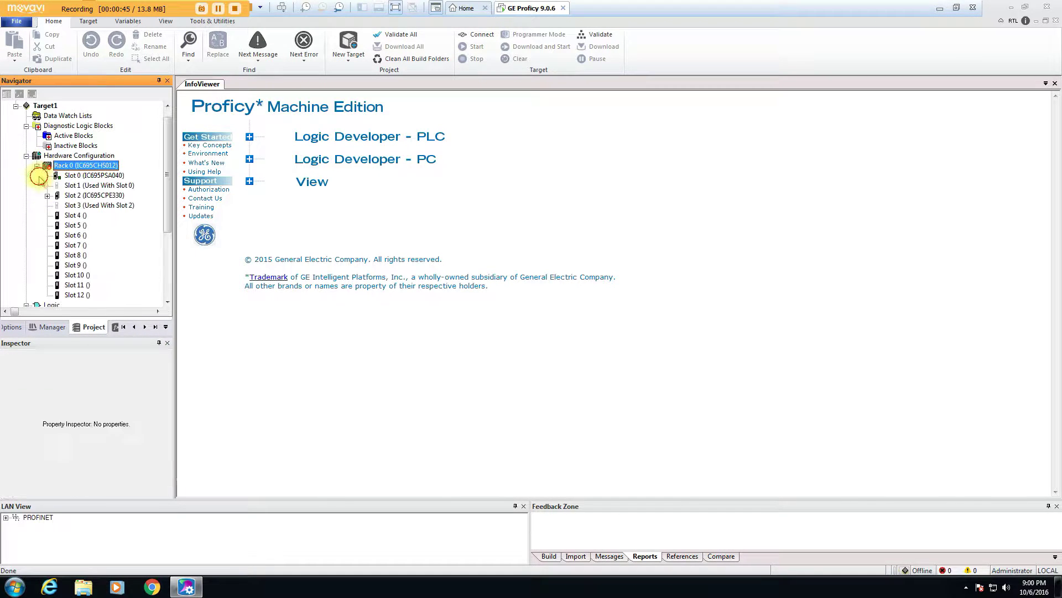
left_click(86, 156)
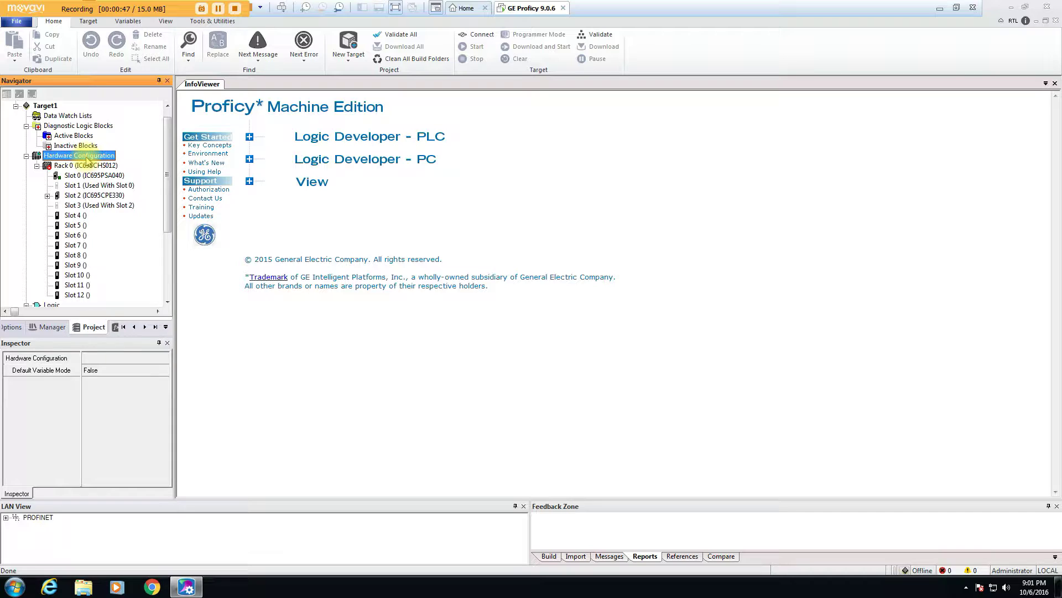
right_click(87, 166)
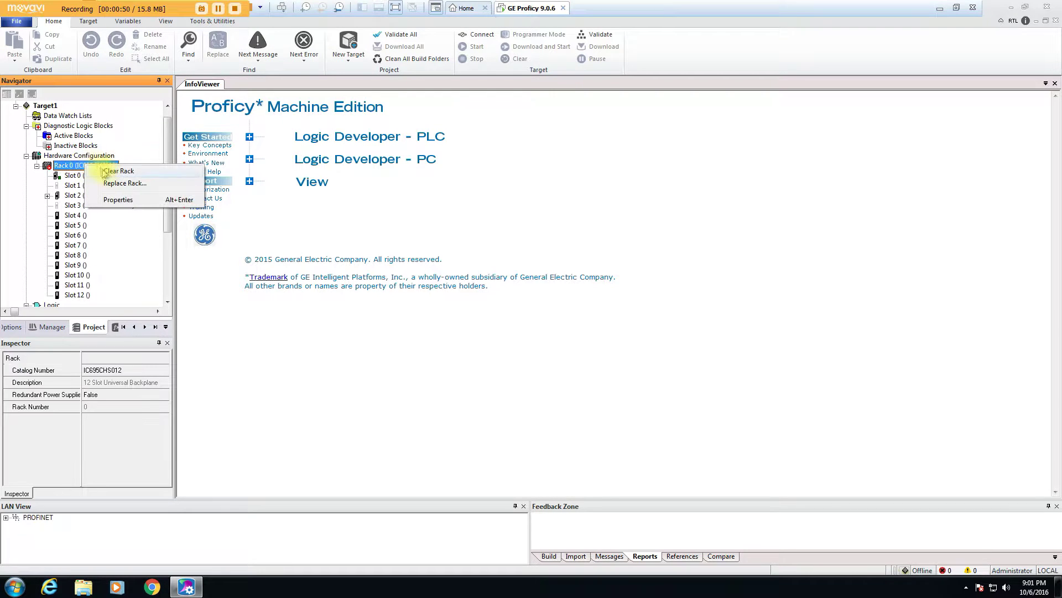
left_click(135, 183)
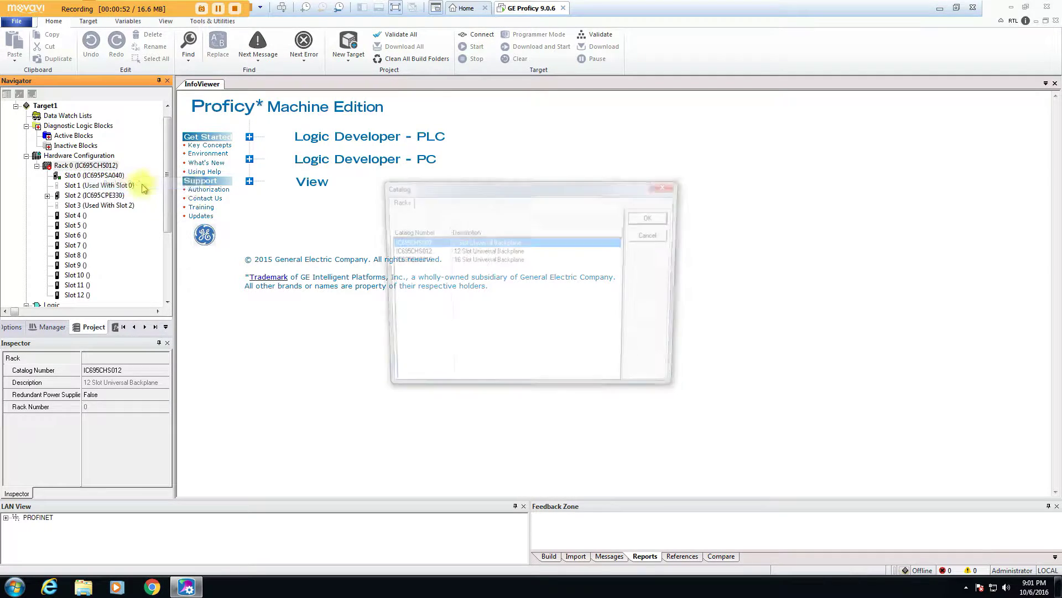
left_click(653, 219)
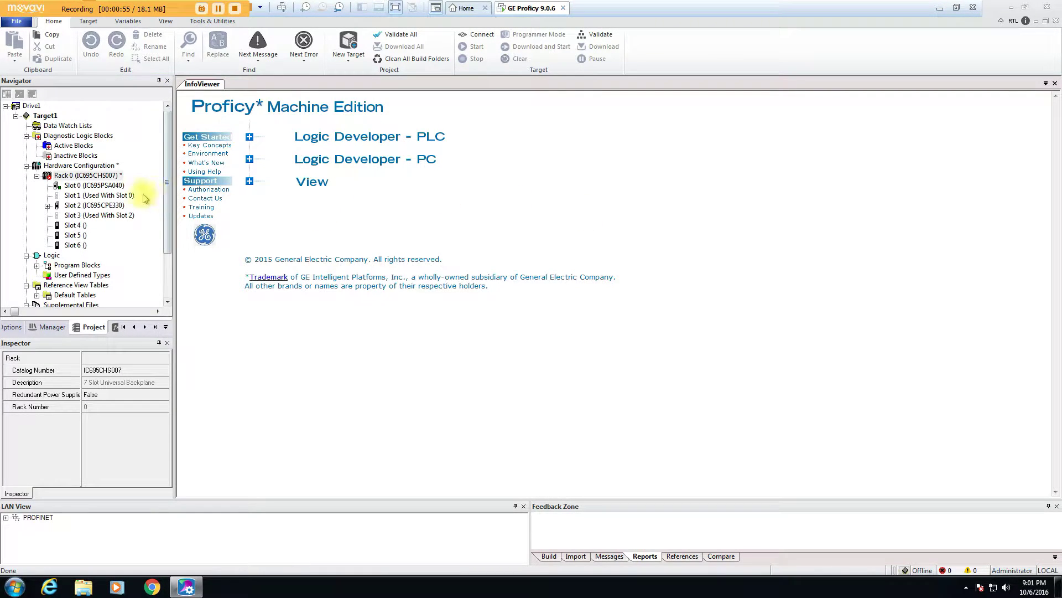
double_click(55, 206)
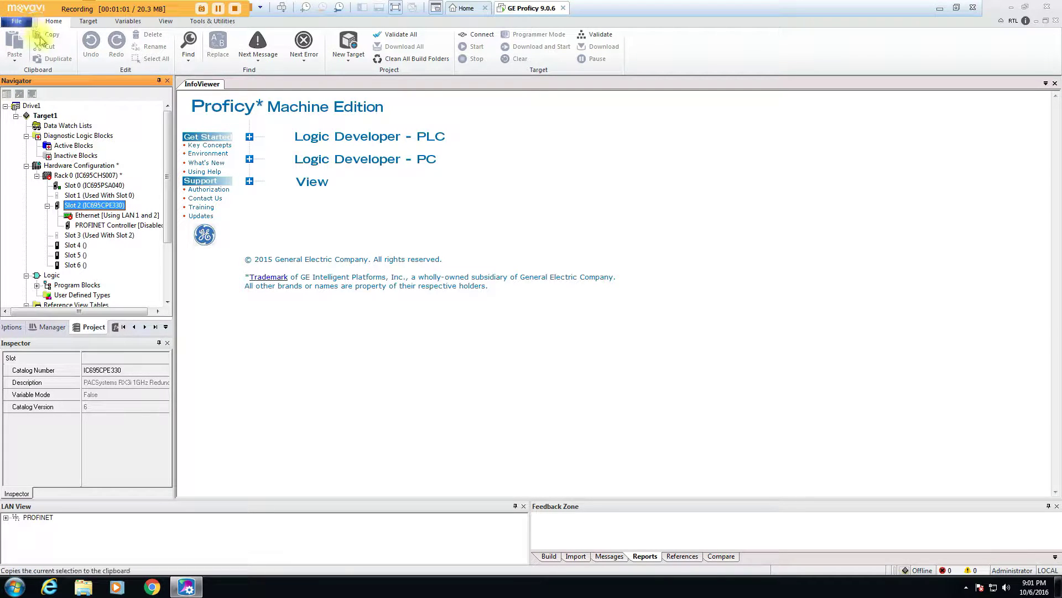
left_click(117, 217)
Set the IC695CPE330 CPU's LAN 2 Mode to PROFINET.
double_click(116, 217)
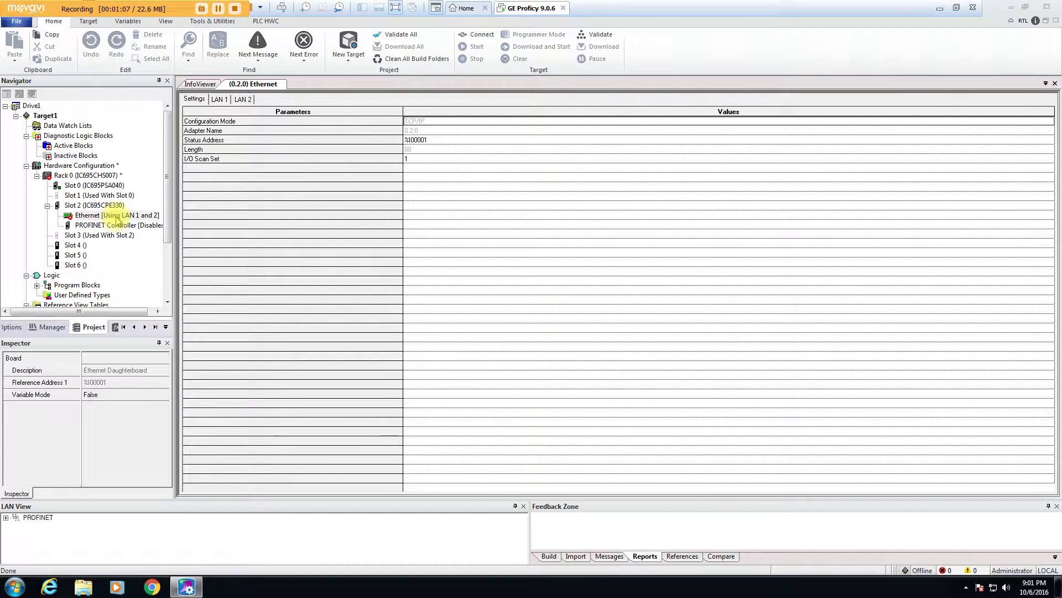
double_click(100, 207)
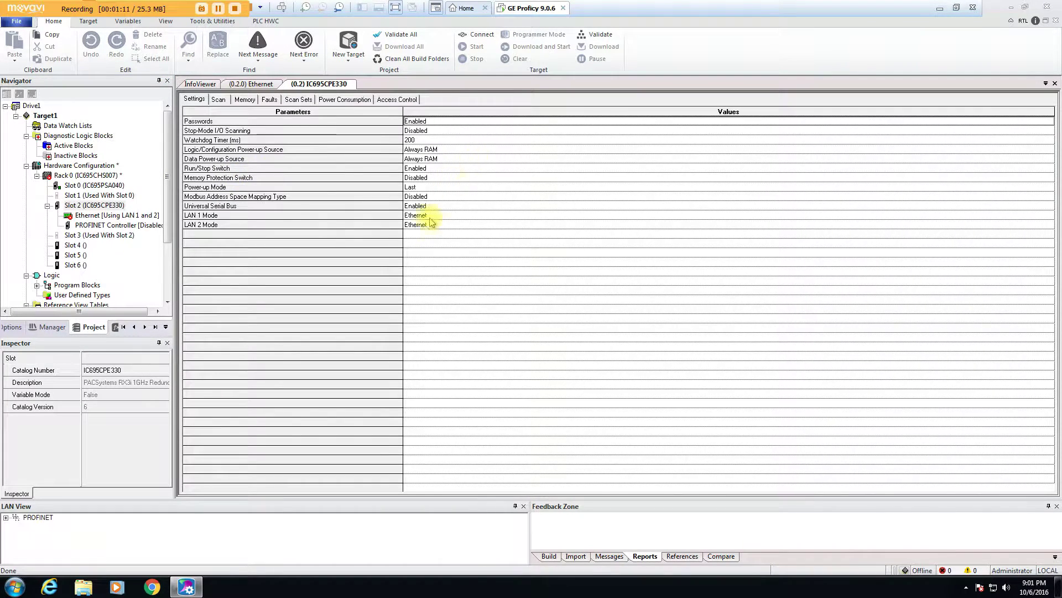
left_click(423, 225)
left_click(424, 243)
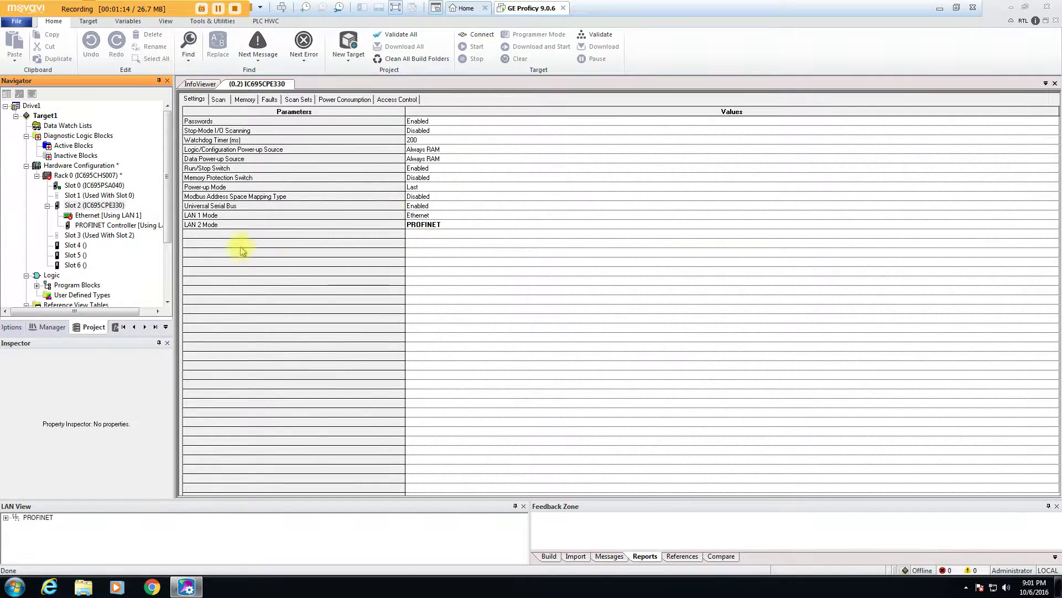
Revisit the PROFINET Controller and CPU settings, ending in the Ethernet port's configuration.
double_click(101, 217)
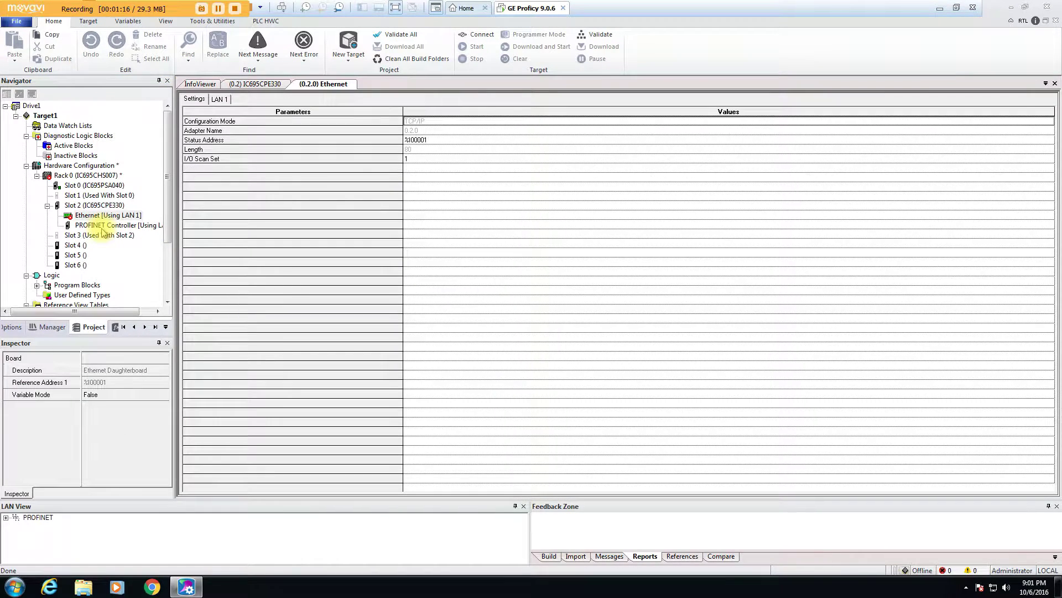
left_click(100, 225)
double_click(101, 225)
left_click(103, 205)
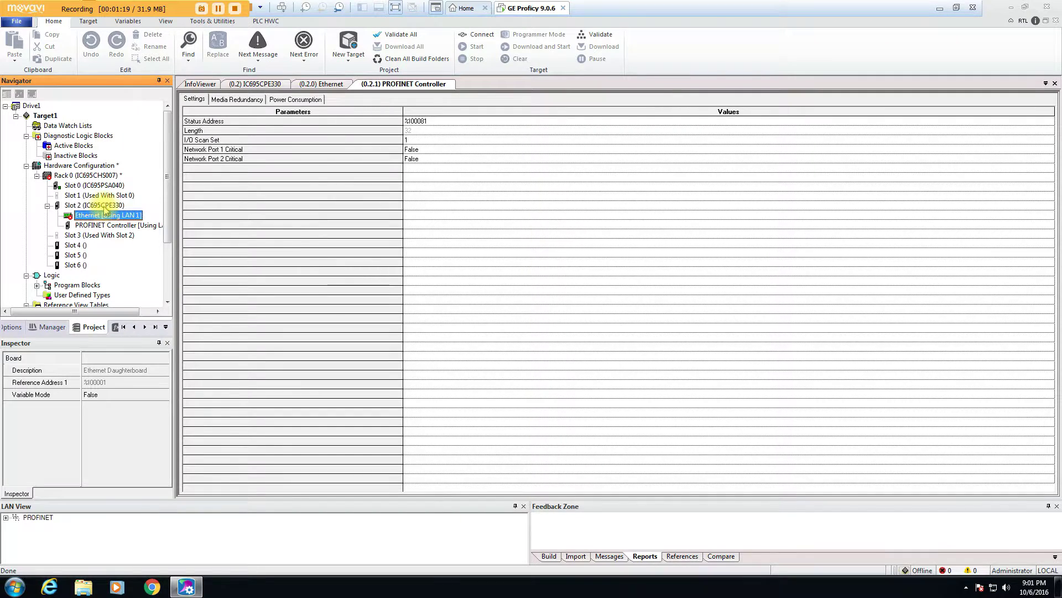
double_click(102, 205)
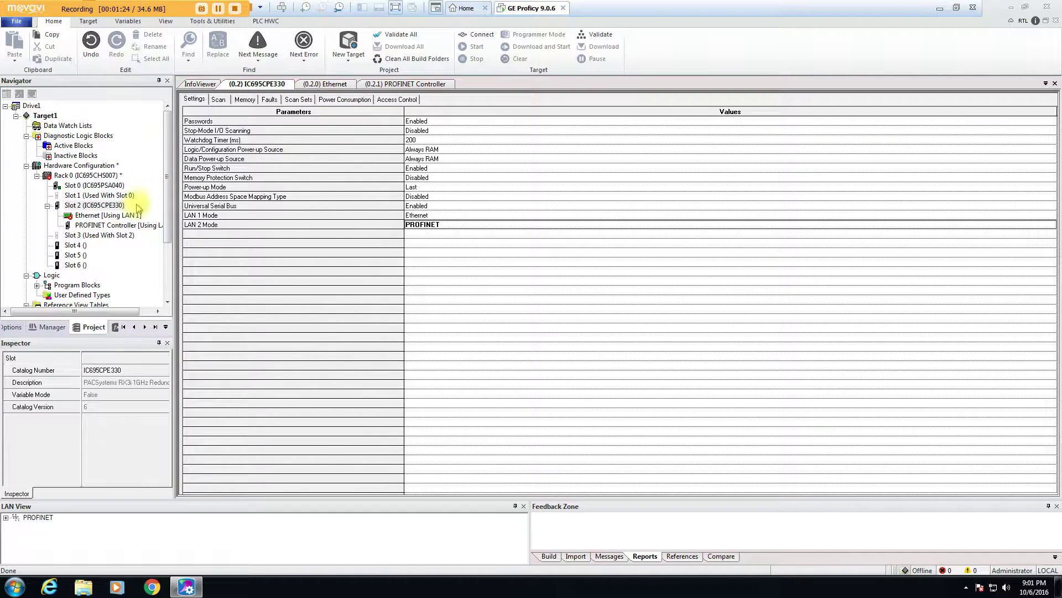
left_click(121, 215)
double_click(120, 215)
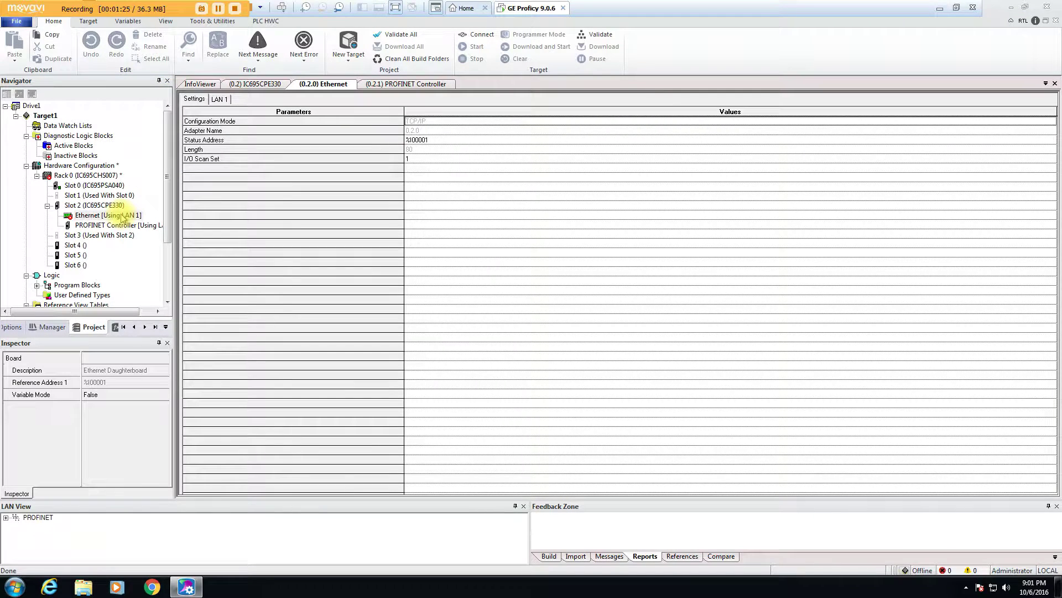
Set LAN 1 to IP 192.168.0.100 and subnet mask 255.255.255.0, leaving gateway 0.0.0.0.
left_click(220, 99)
left_click(416, 121)
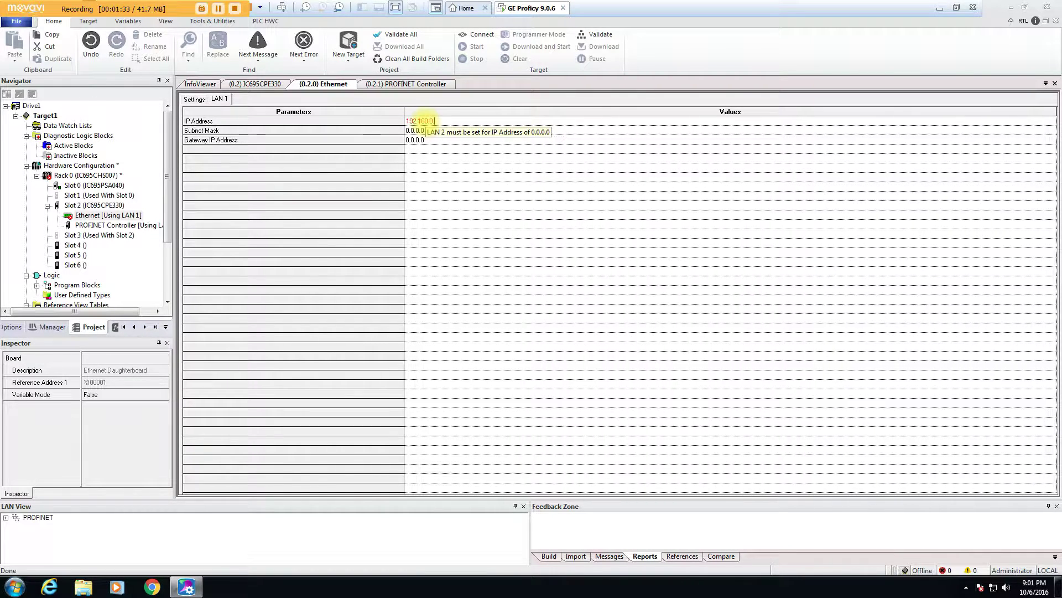
type("192.168.0.100")
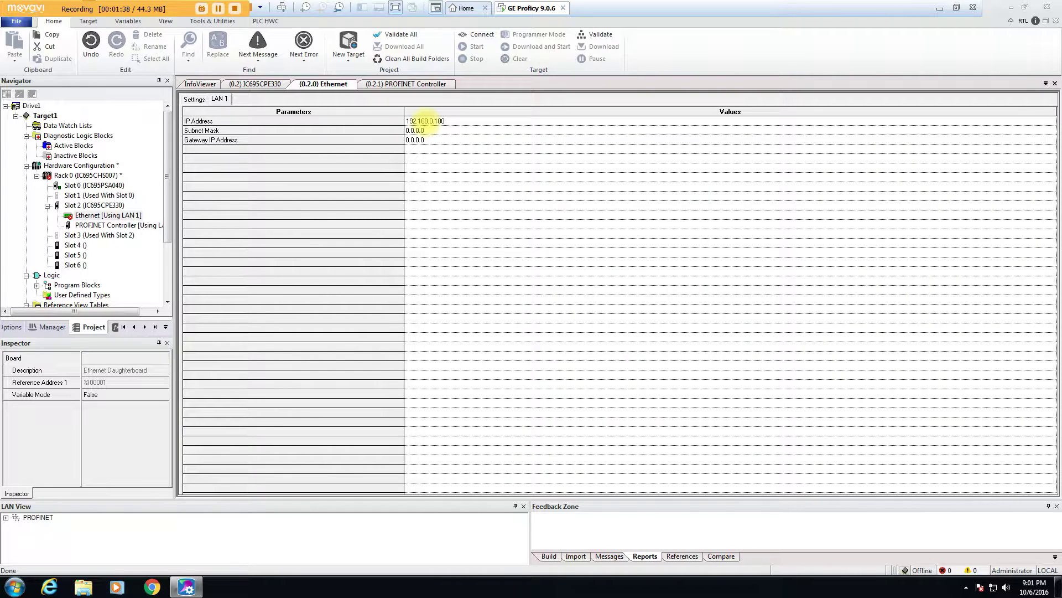
left_click(442, 130)
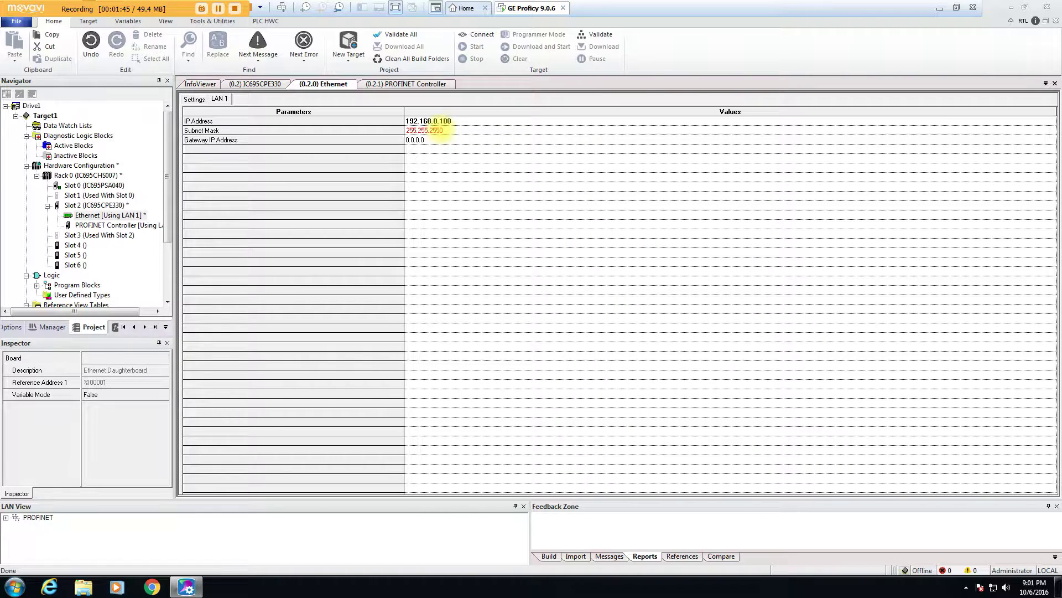
left_click(445, 147)
left_click(446, 140)
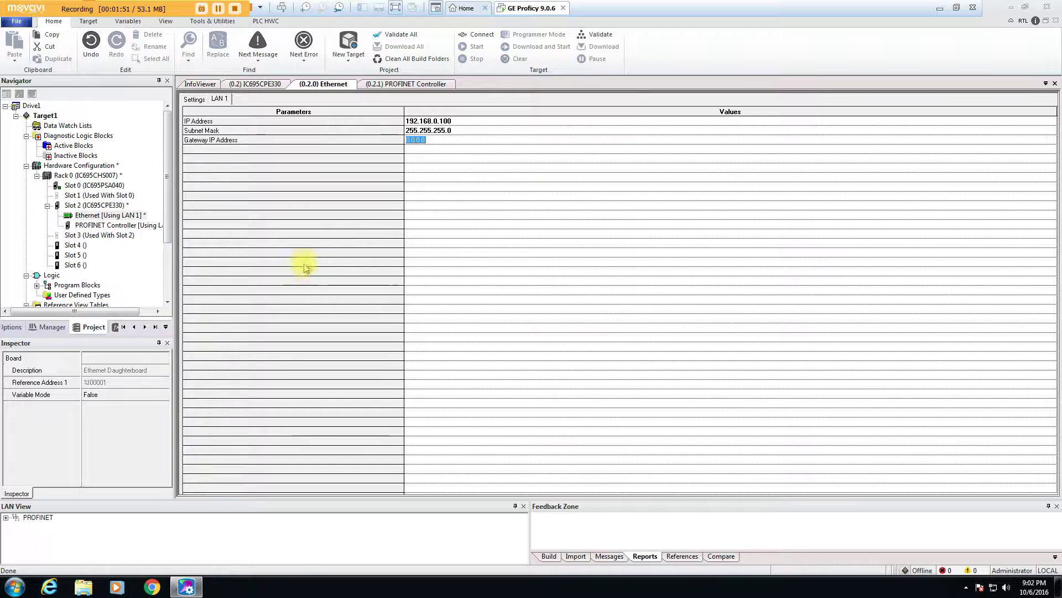
left_click(111, 225)
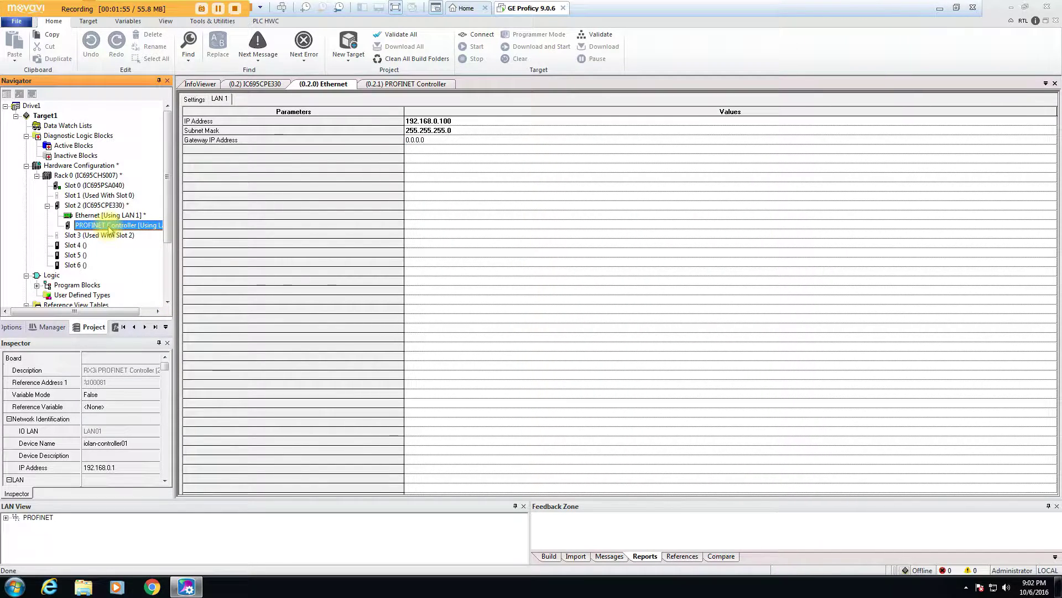
Change the PROFINET Controller's Device Name from iolan-controller01 to ge-pn.
double_click(109, 225)
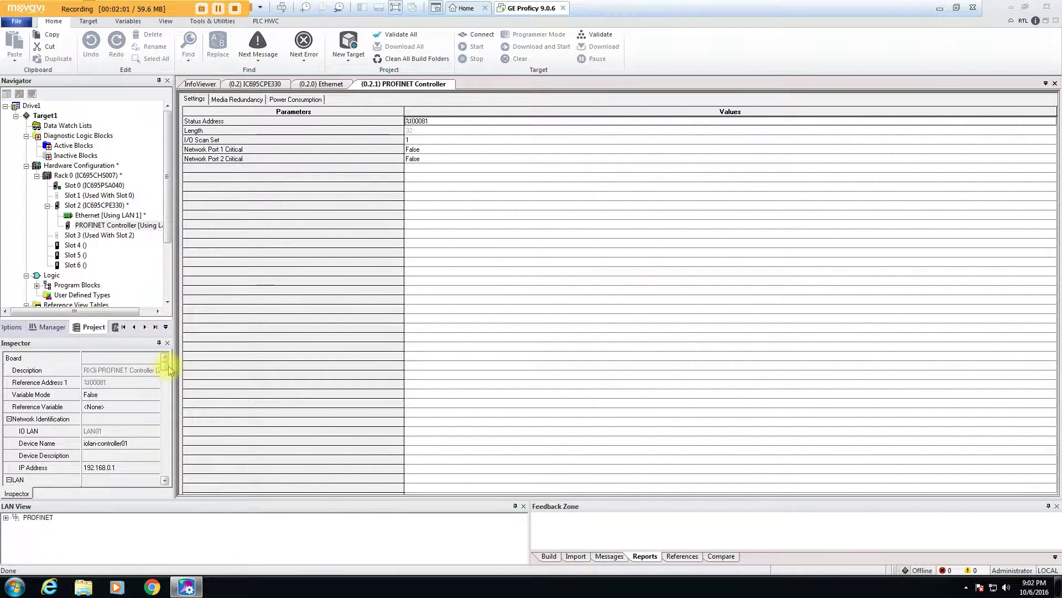
left_click(165, 481)
left_click(165, 481)
double_click(165, 481)
left_click(165, 480)
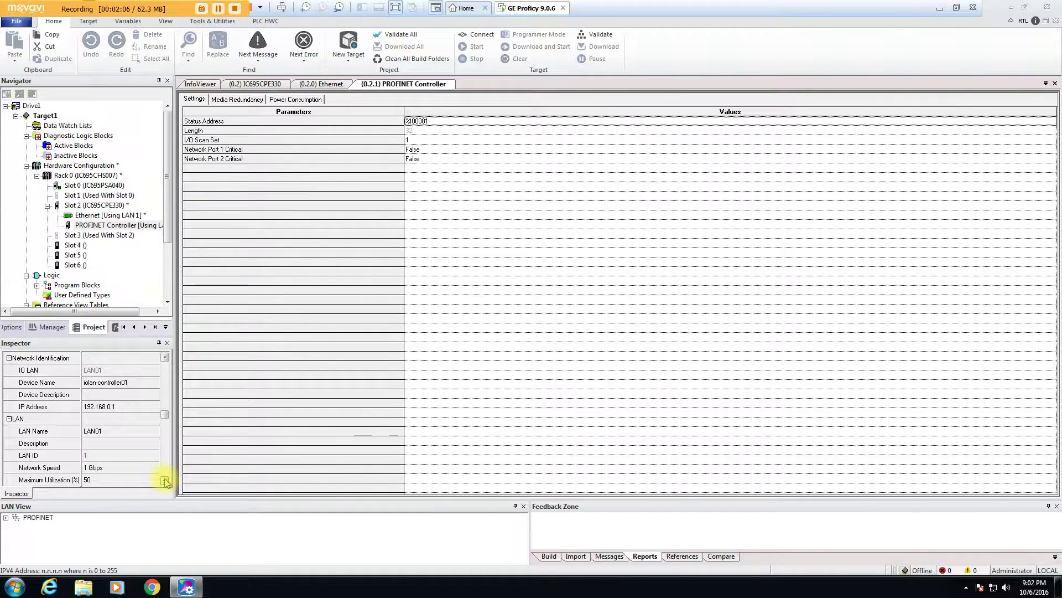
left_click(140, 382)
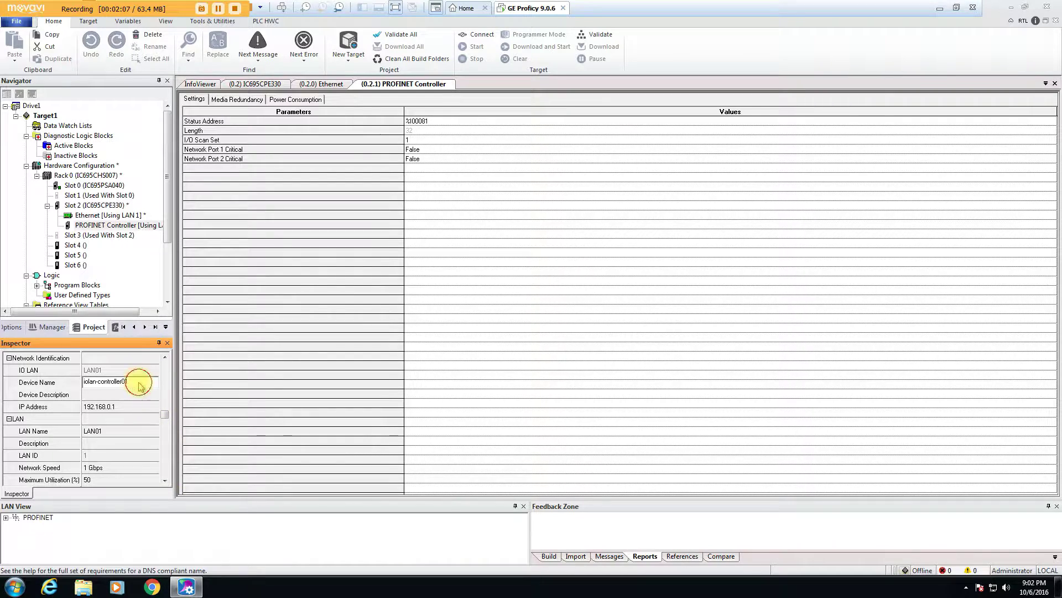
type("ge-pn")
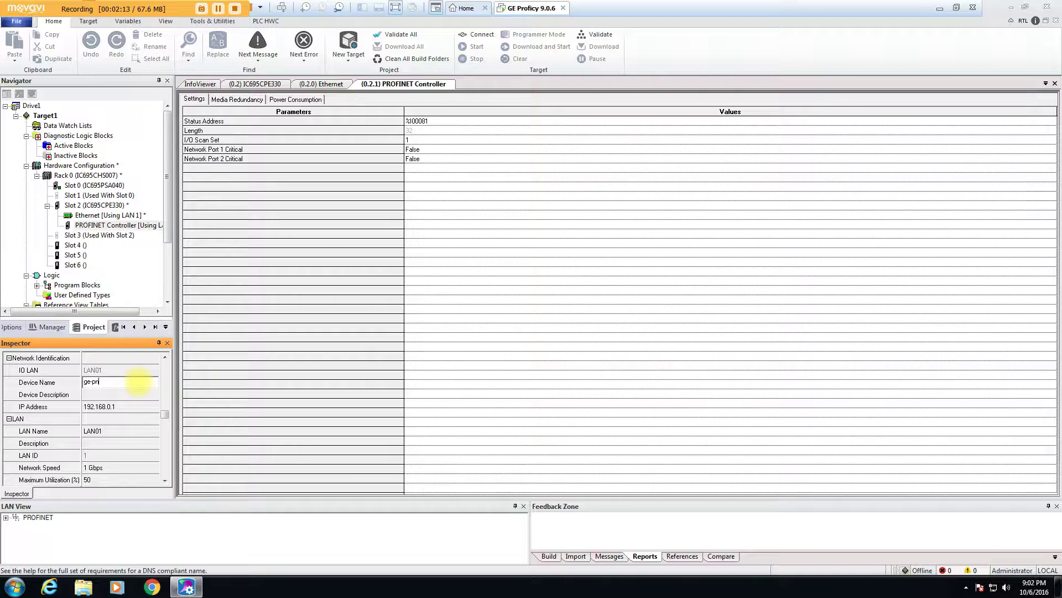
key("Return")
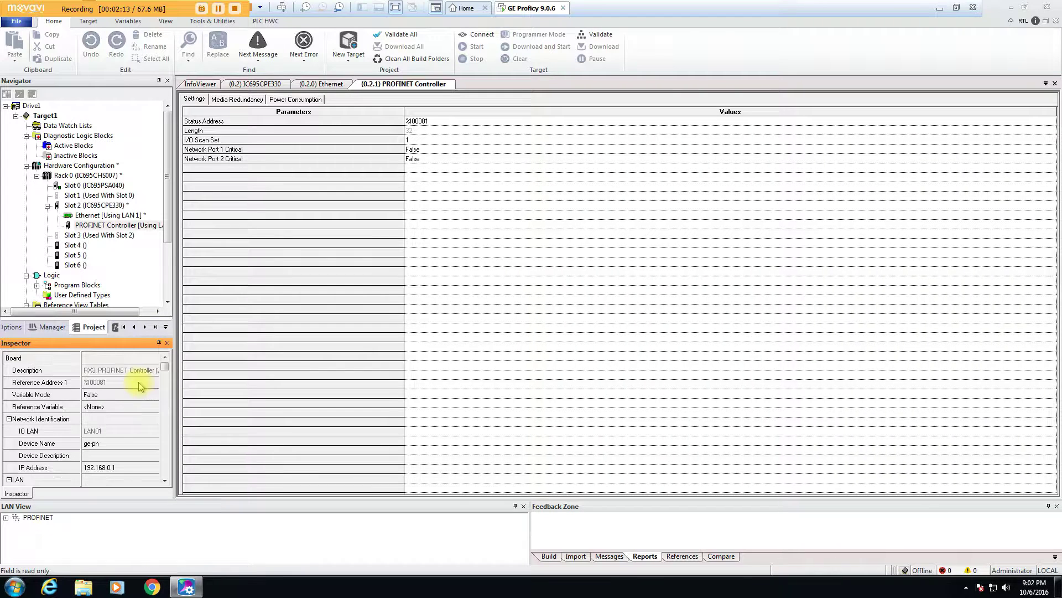
Set the IP Auto-Assign Range to low 192.168.1.100 and high 192.168.1.254.
left_click(165, 480)
left_click(165, 480)
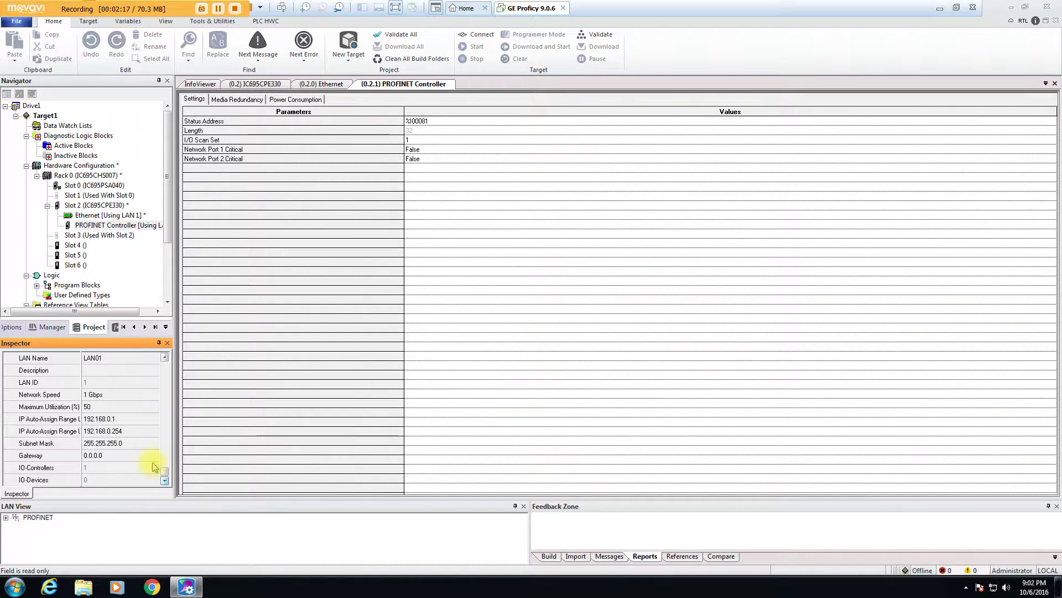
left_click(122, 419)
left_click(105, 418)
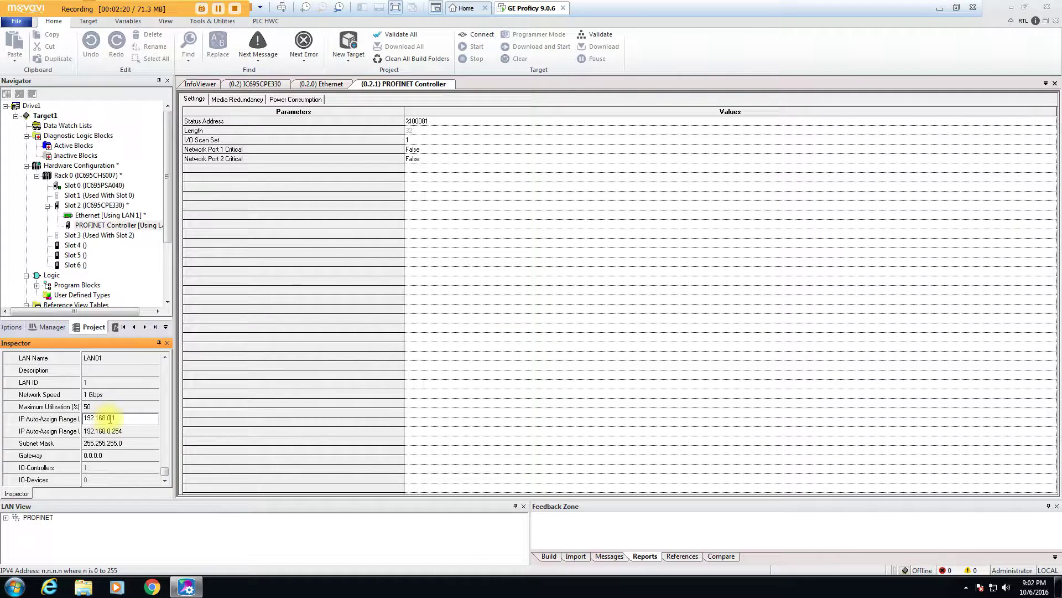
double_click(109, 419)
type("1")
left_click(128, 419)
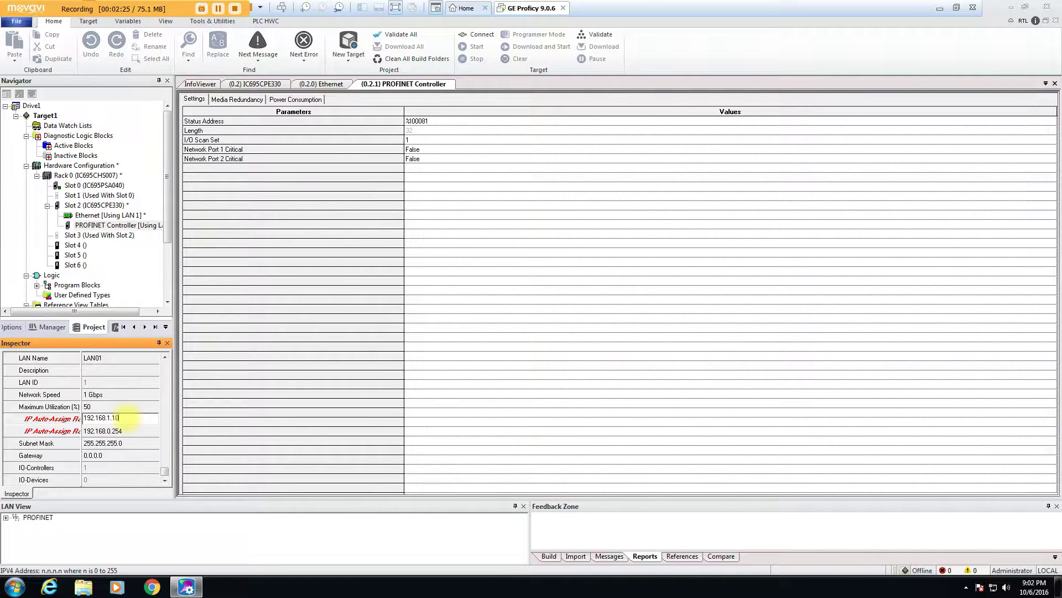
left_click(128, 430)
left_click(109, 430)
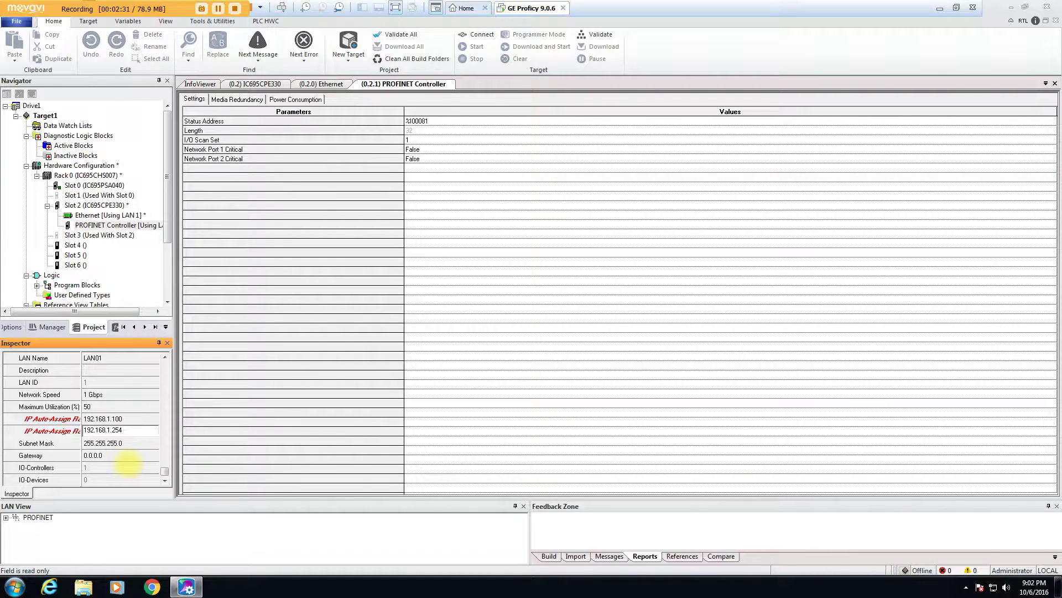
left_click(131, 441)
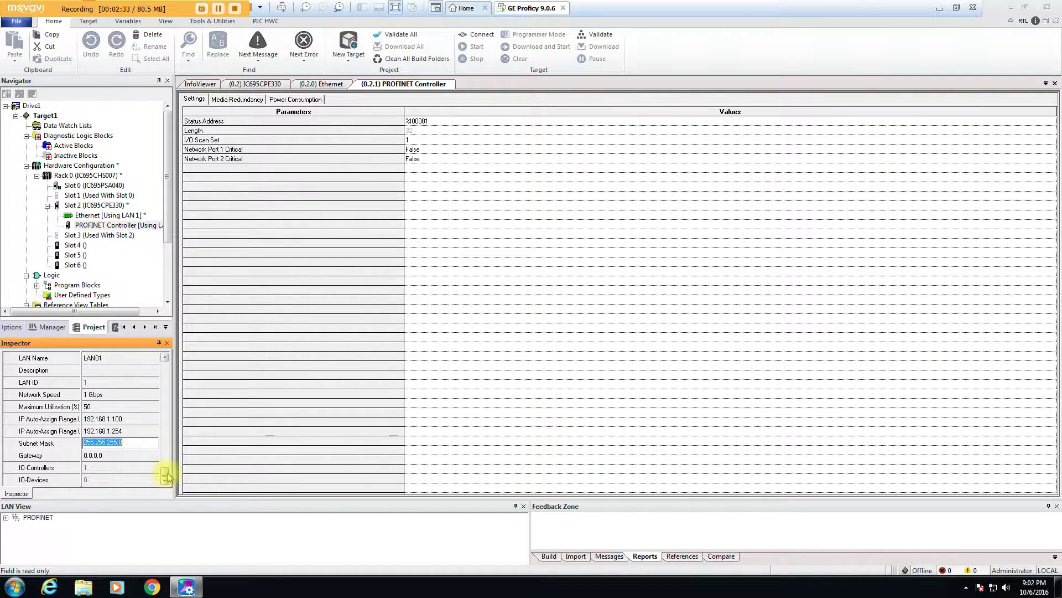
Change the PROFINET Controller's IP Address to 192.168.1.100.
left_click_drag(166, 474, 166, 404)
left_click(135, 419)
left_click(152, 419)
left_click(494, 331)
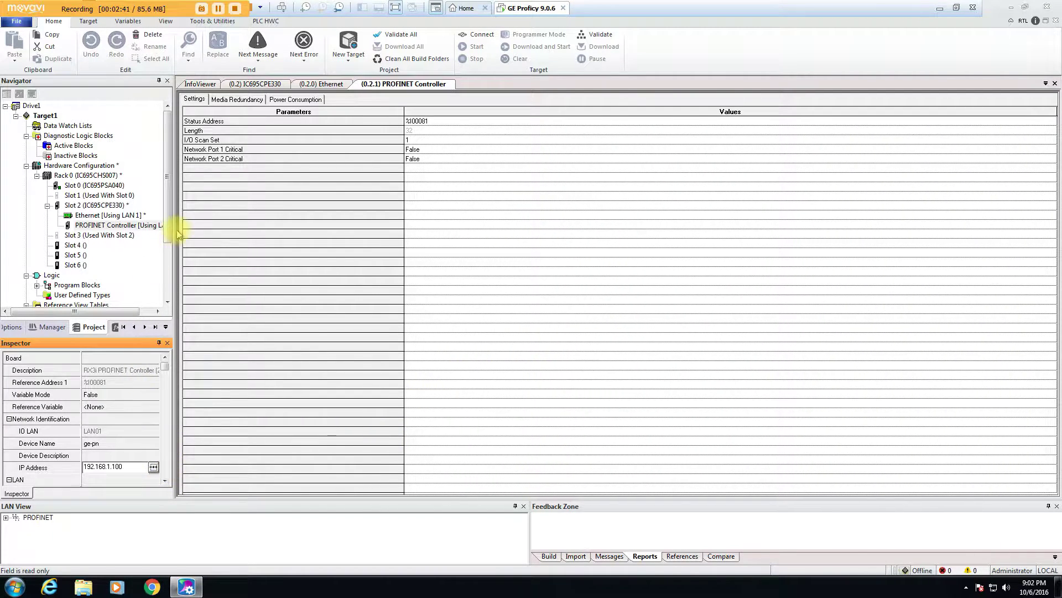
Validate the whole project, getting 0 errors and 0 warnings.
left_click_drag(168, 232, 168, 237)
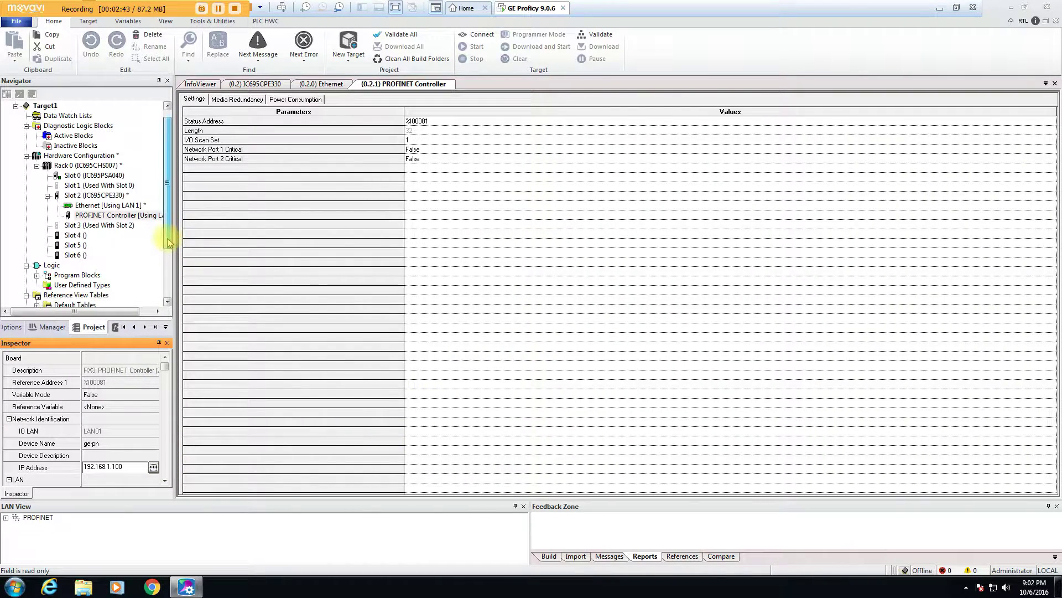
left_click(394, 32)
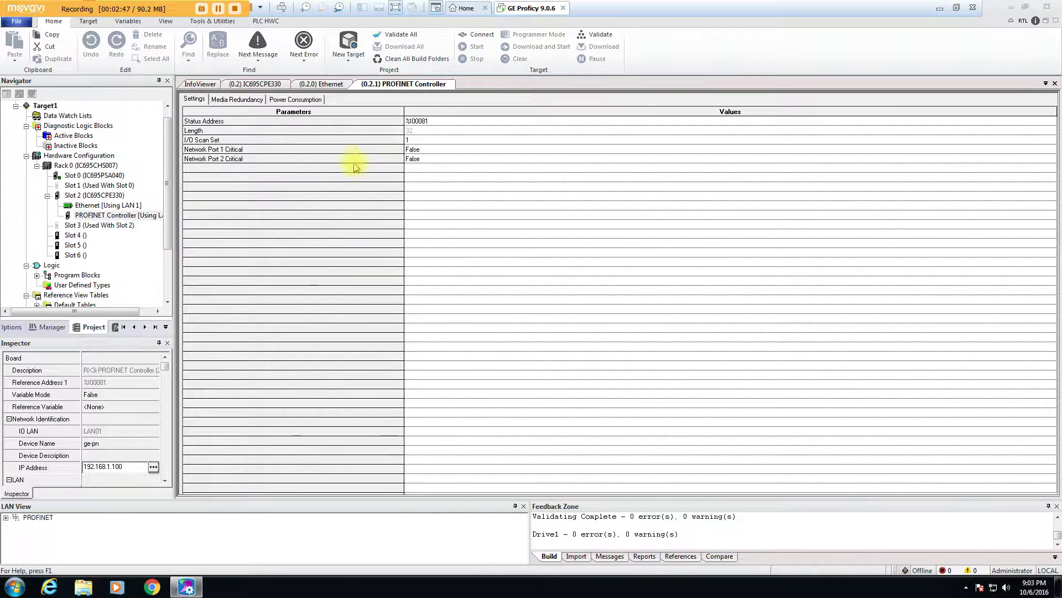
left_click(114, 226)
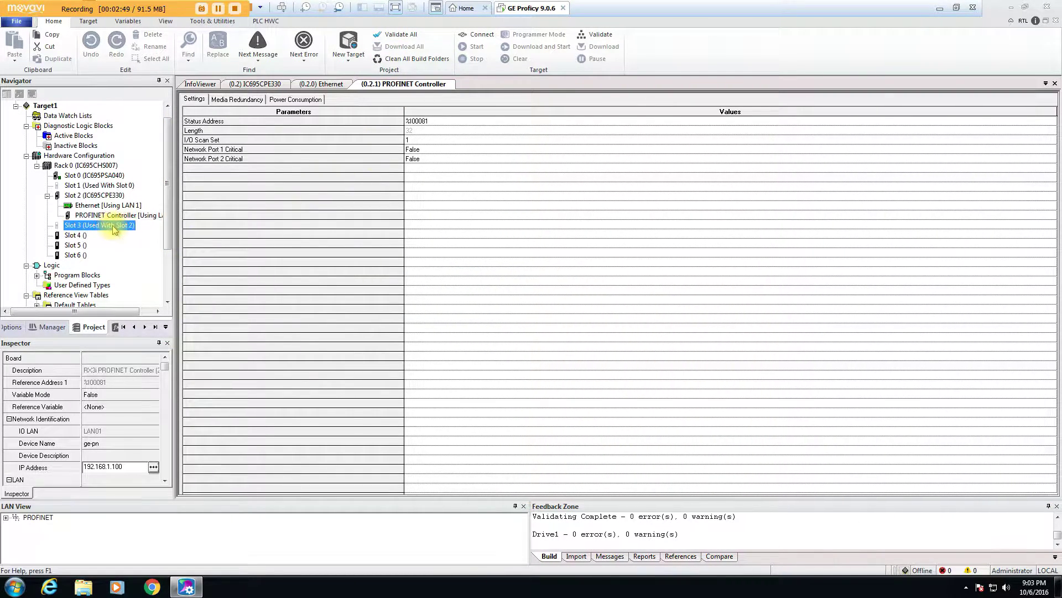
left_click(113, 215)
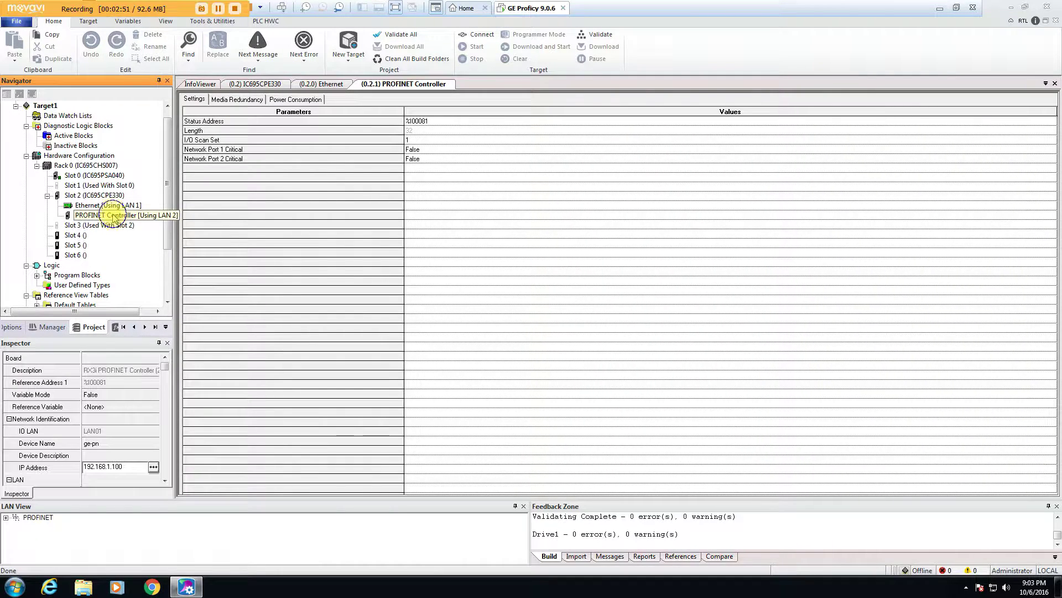
Try importing GSDML-V2.32 from Desktop > GE Stuf via Add IO-Device's Have GSDML.
right_click(113, 215)
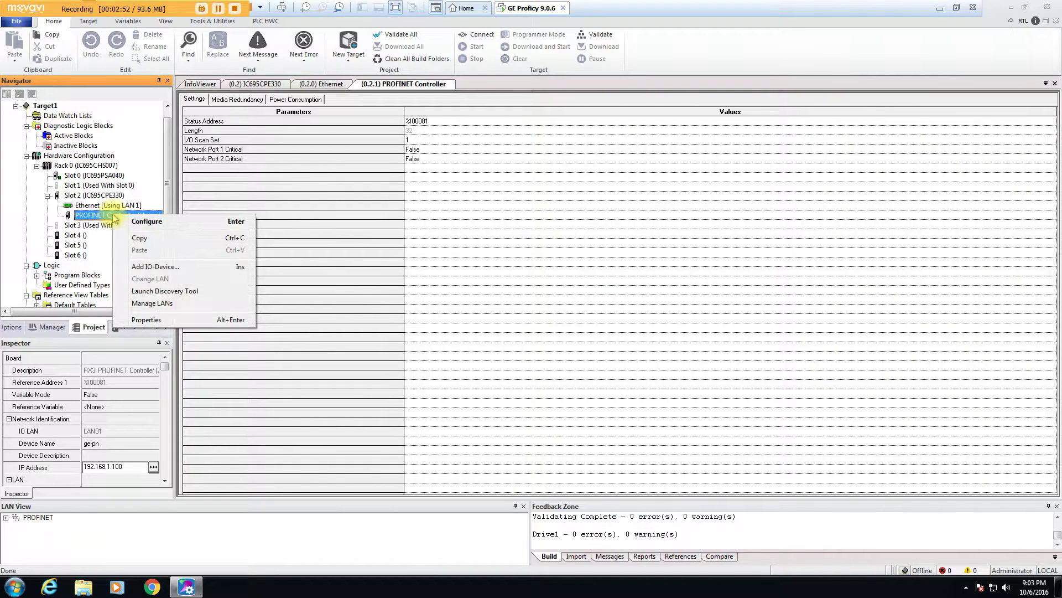
left_click(160, 267)
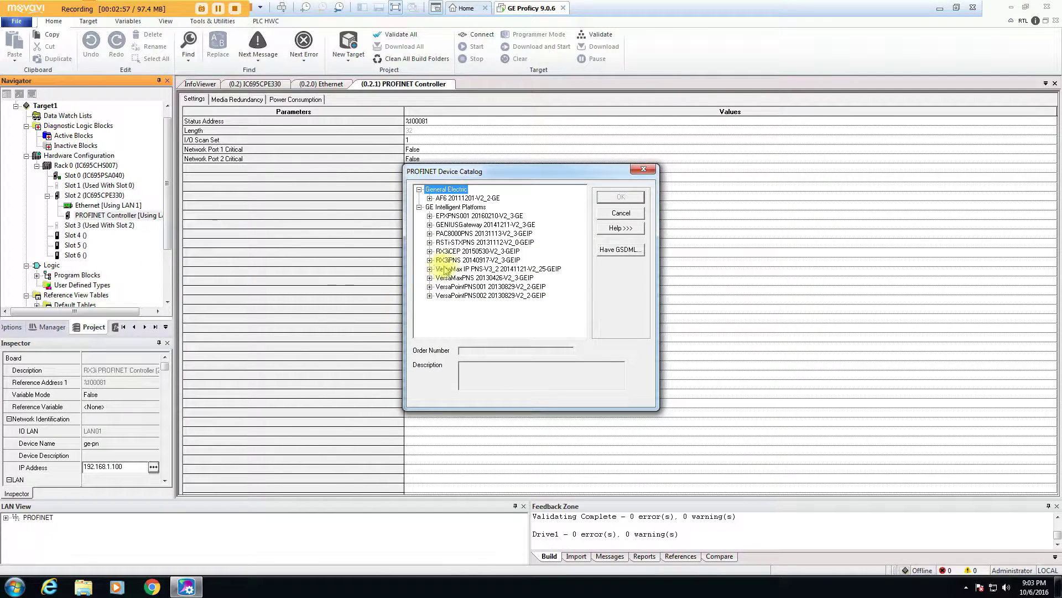
left_click(623, 251)
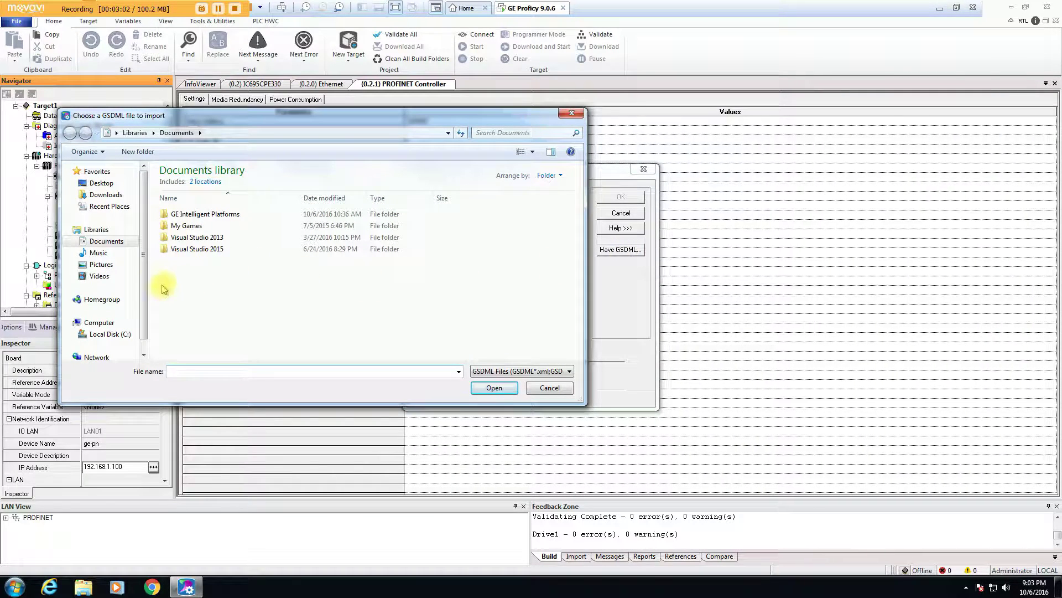
left_click(101, 183)
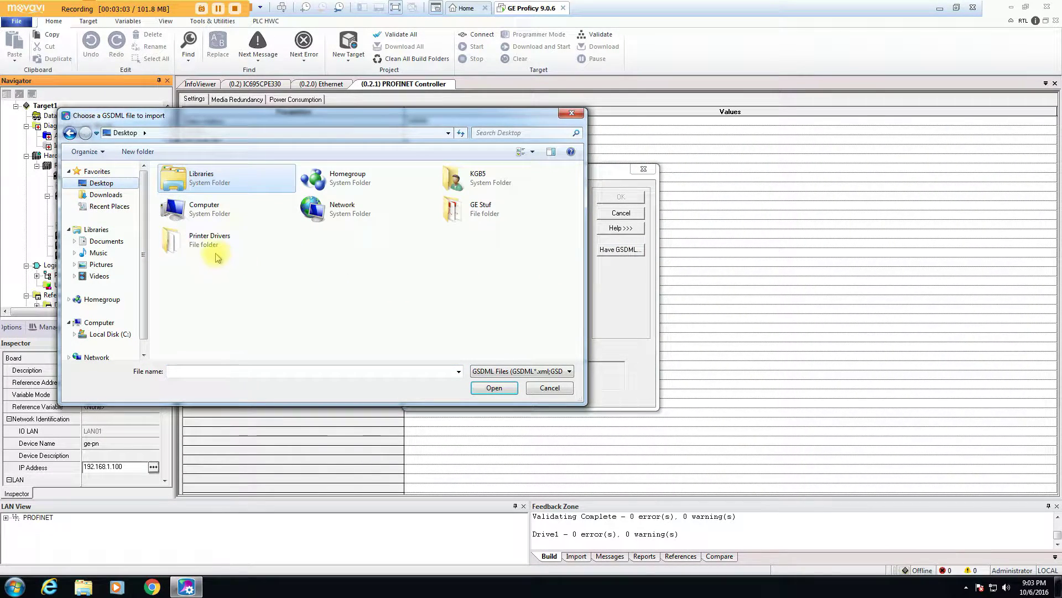
double_click(454, 217)
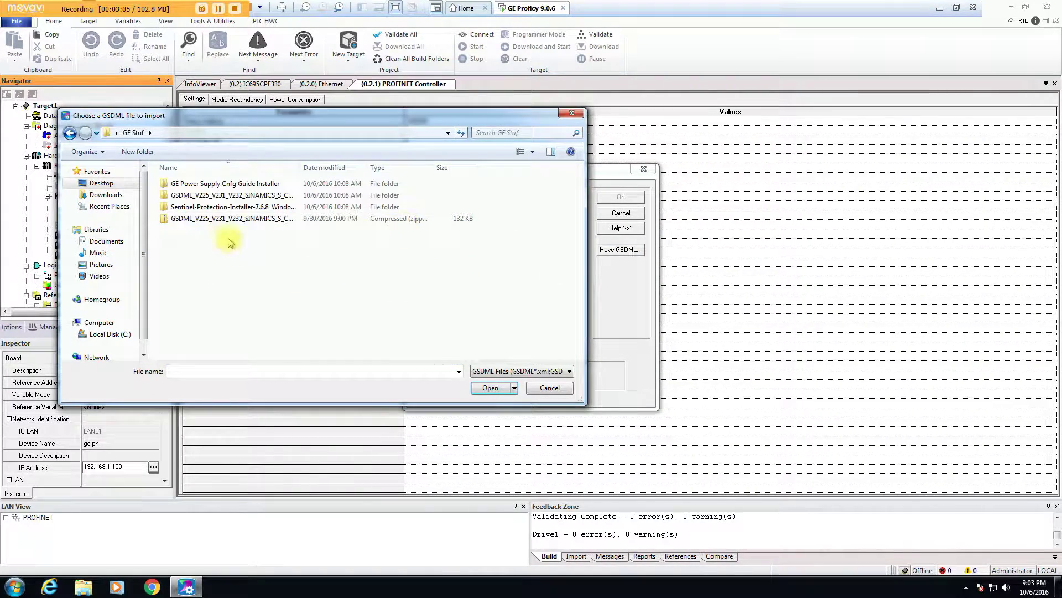
double_click(238, 195)
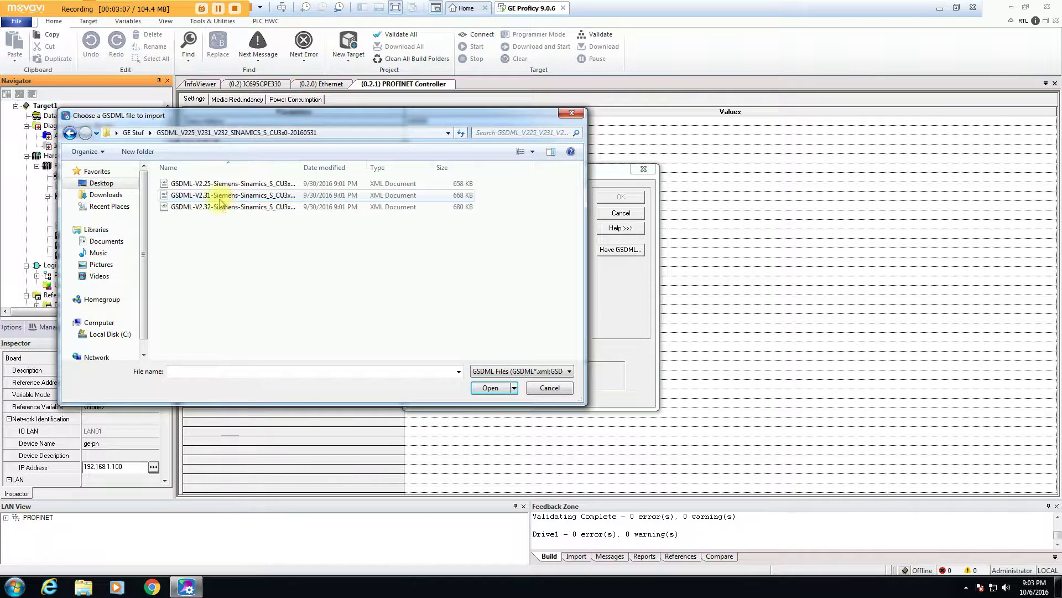
left_click_drag(299, 165, 381, 169)
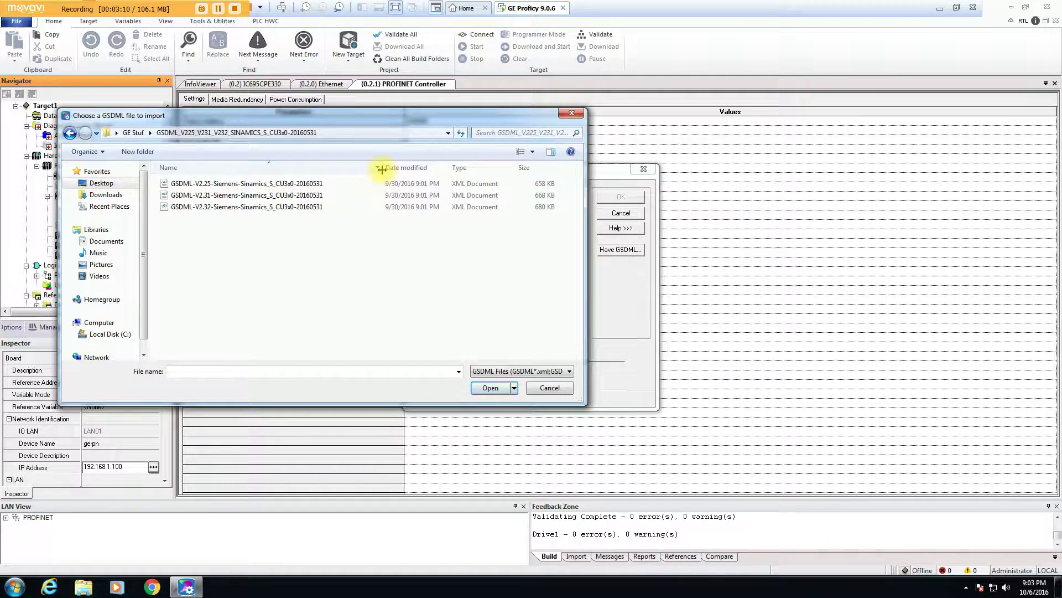
left_click(258, 208)
double_click(256, 208)
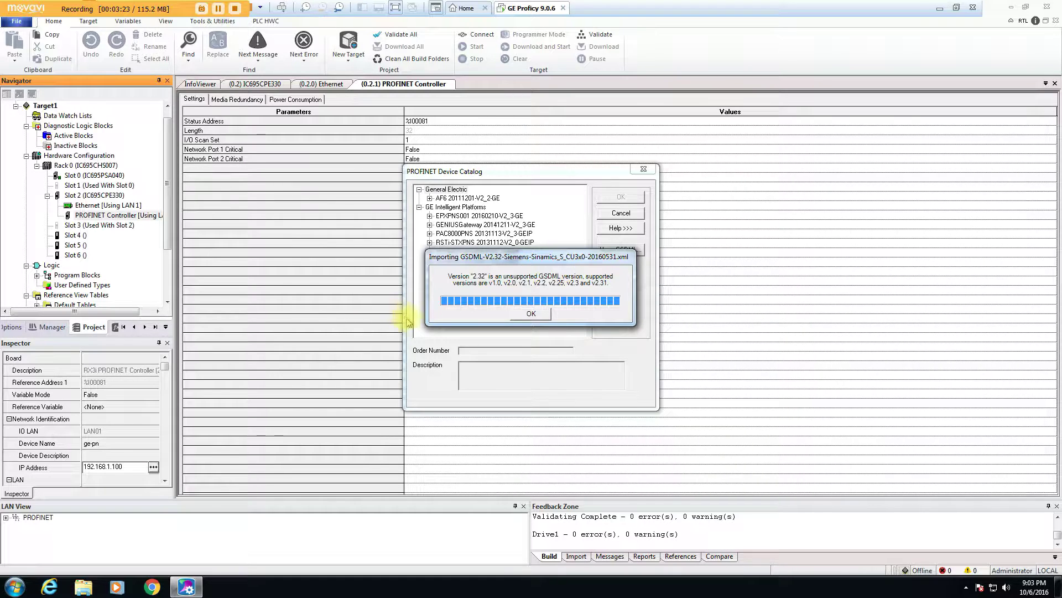
Dismiss the unsupported-version error and recheck the General Electric and GE Intelligent Platforms catalog groups.
left_click(532, 314)
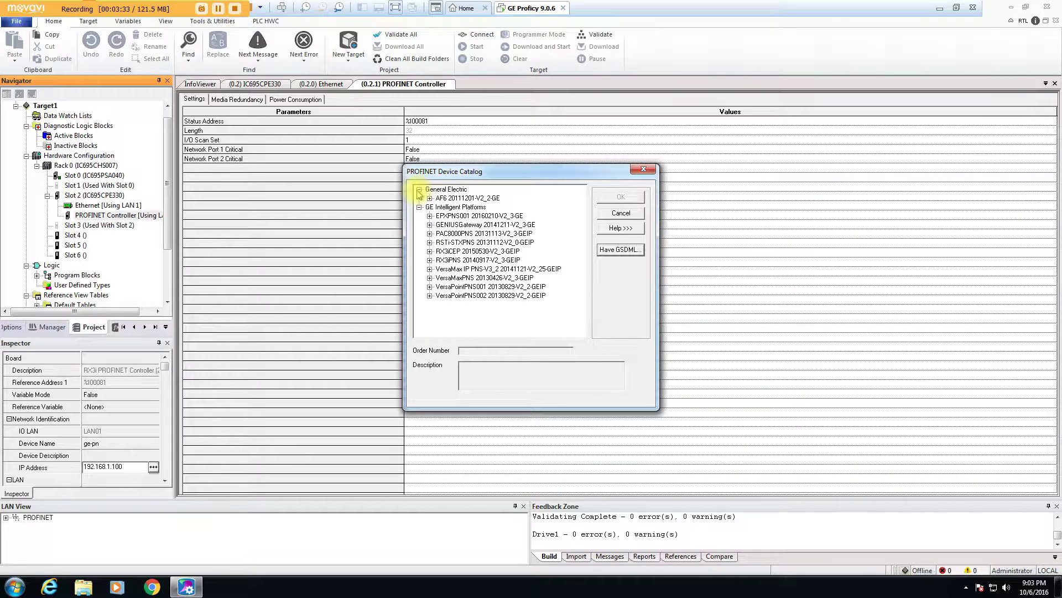
left_click(419, 189)
left_click(419, 189)
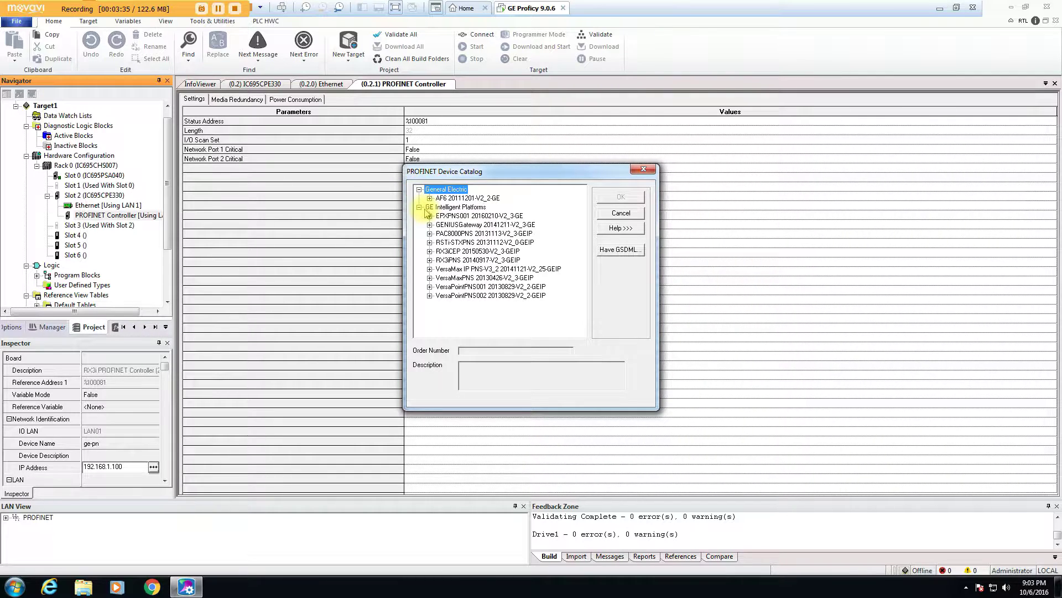
left_click(418, 206)
left_click(419, 207)
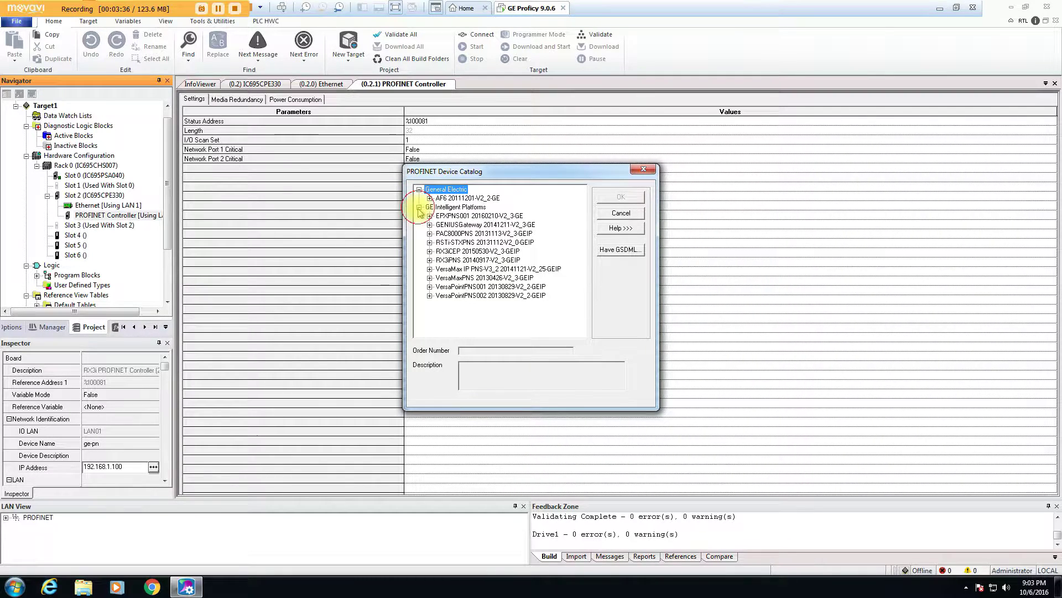
Import GSDML-V2.31-Siemens-Sinamics_S_CU3x0-20160531, adding SINAMICS S120/S150 devices to the catalog.
left_click(638, 250)
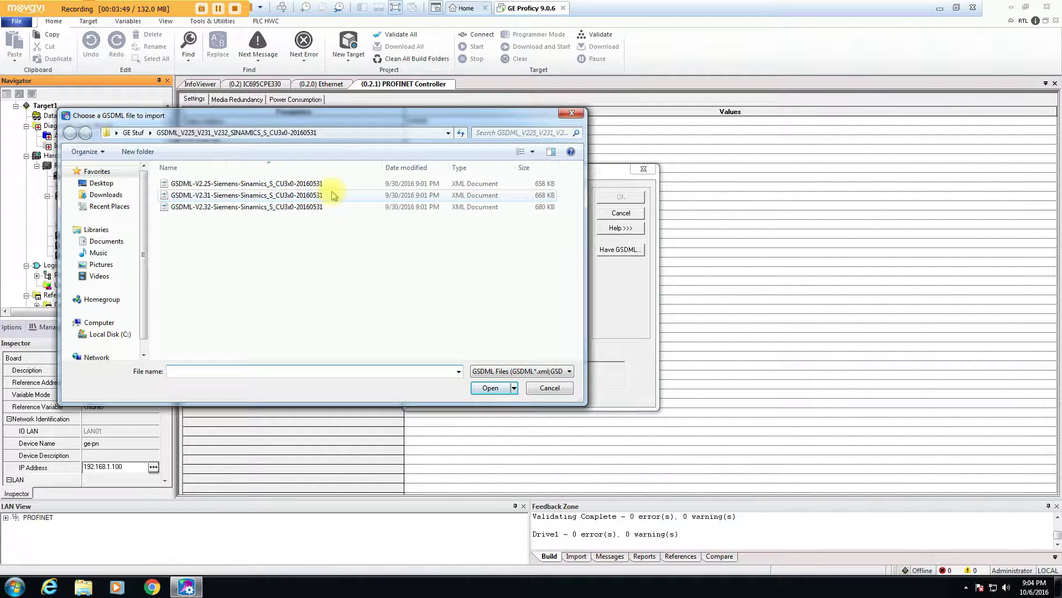
left_click(290, 195)
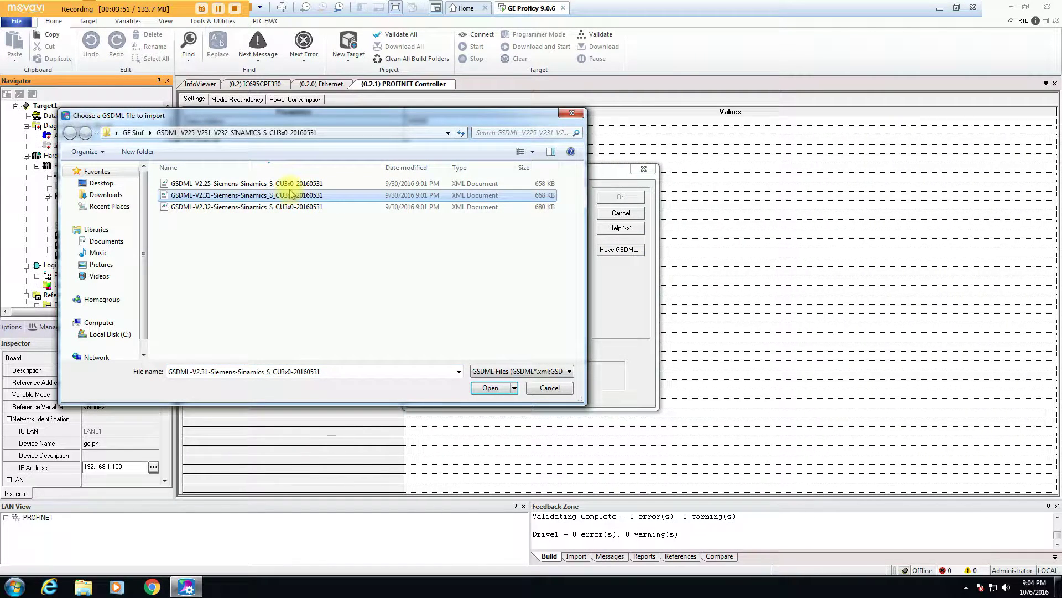
left_click(487, 388)
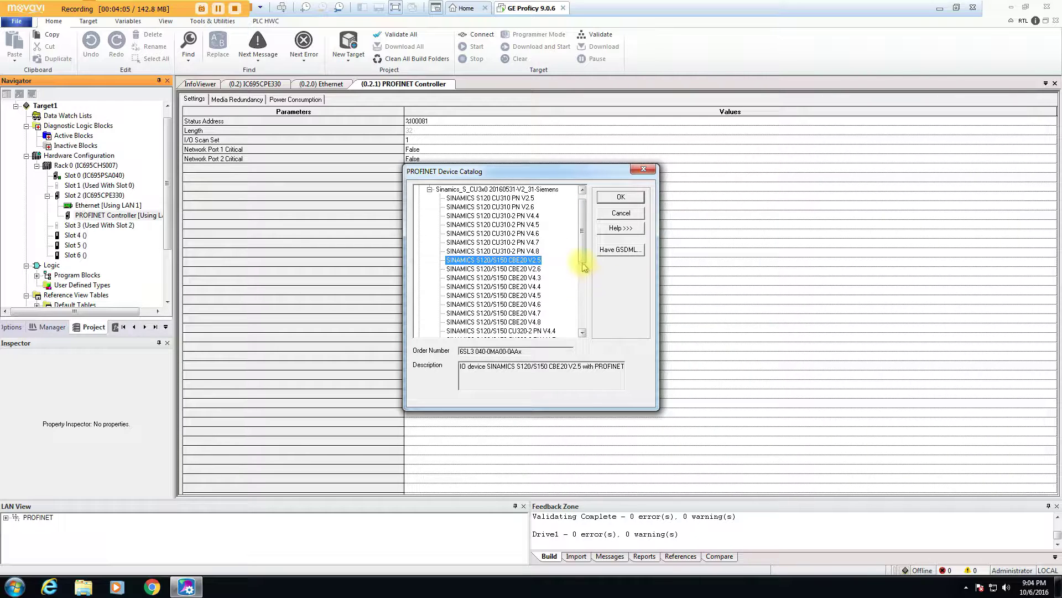
Add the SINAMICS S120 CU310-2 PN V4.7 drive under the PROFINET Controller and expand its slots.
left_click_drag(581, 259, 578, 242)
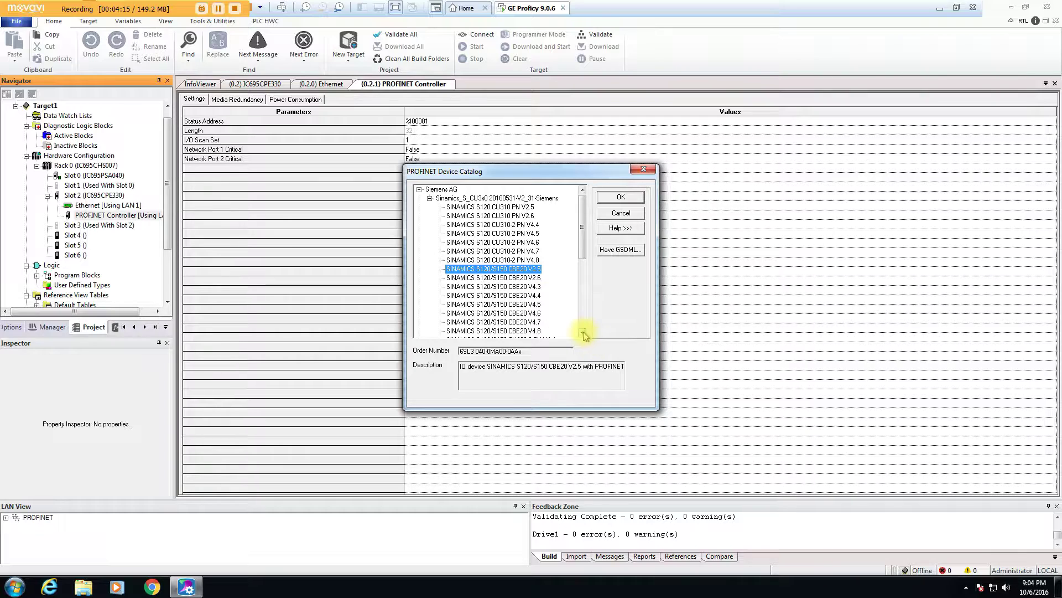
left_click(525, 252)
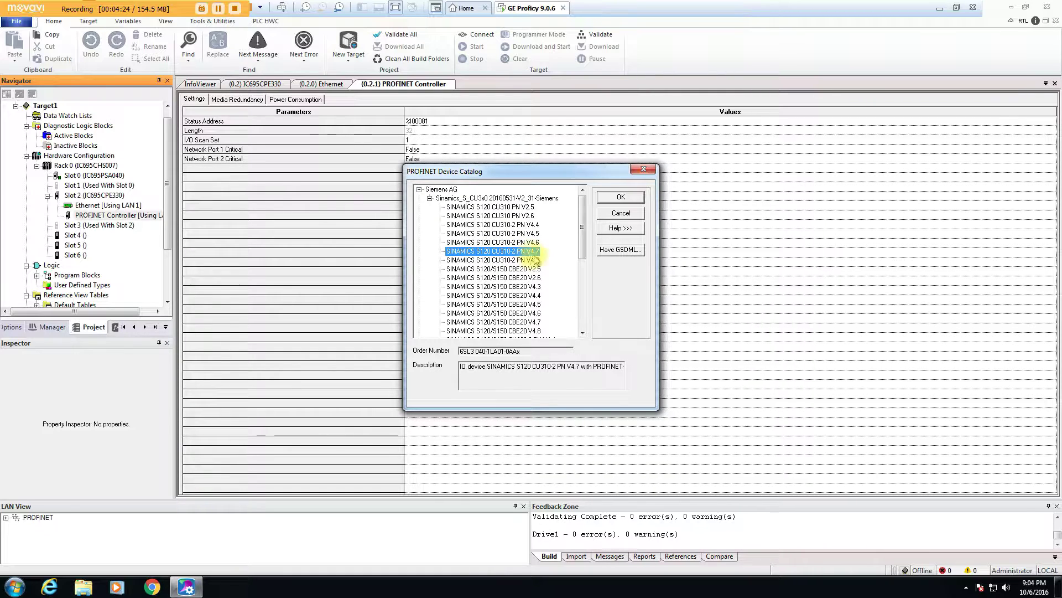
left_click(611, 198)
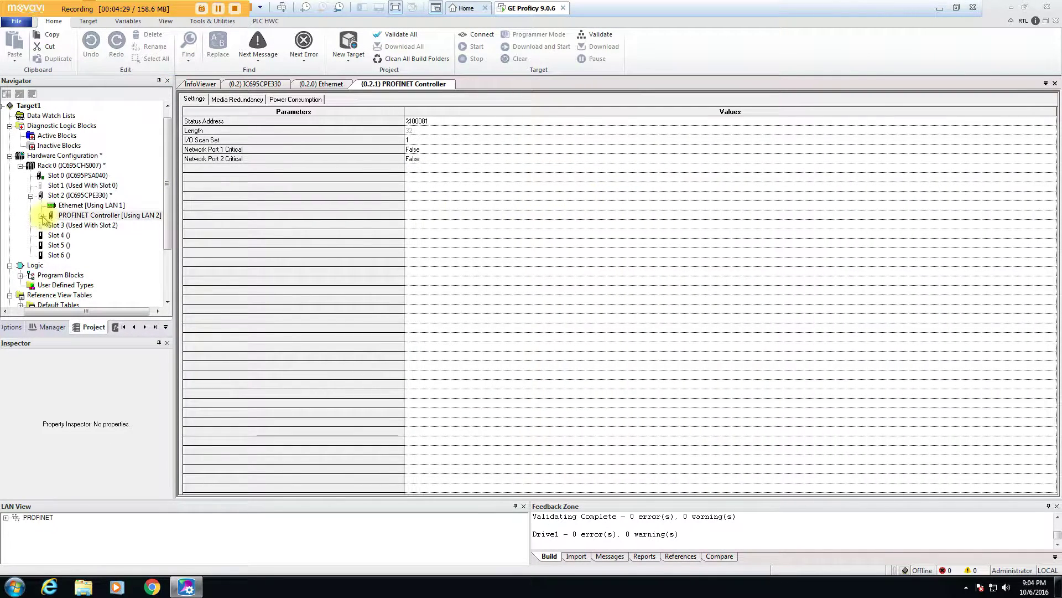
double_click(83, 215)
double_click(77, 225)
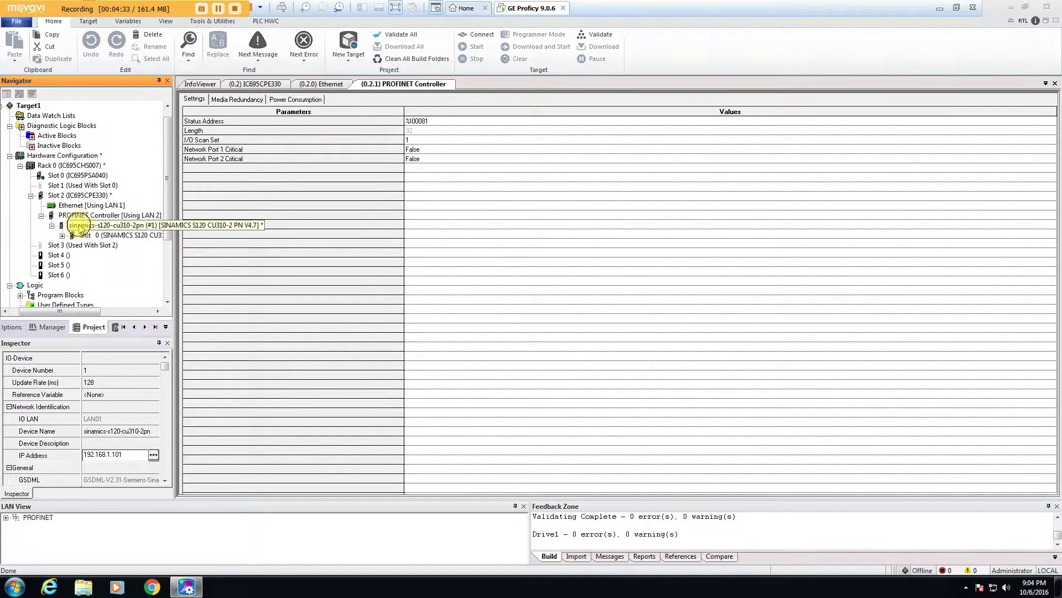
Fill the drive's module list with DO Control Unit in Slot 1 and DO VECTOR in Slot 2.
right_click(80, 227)
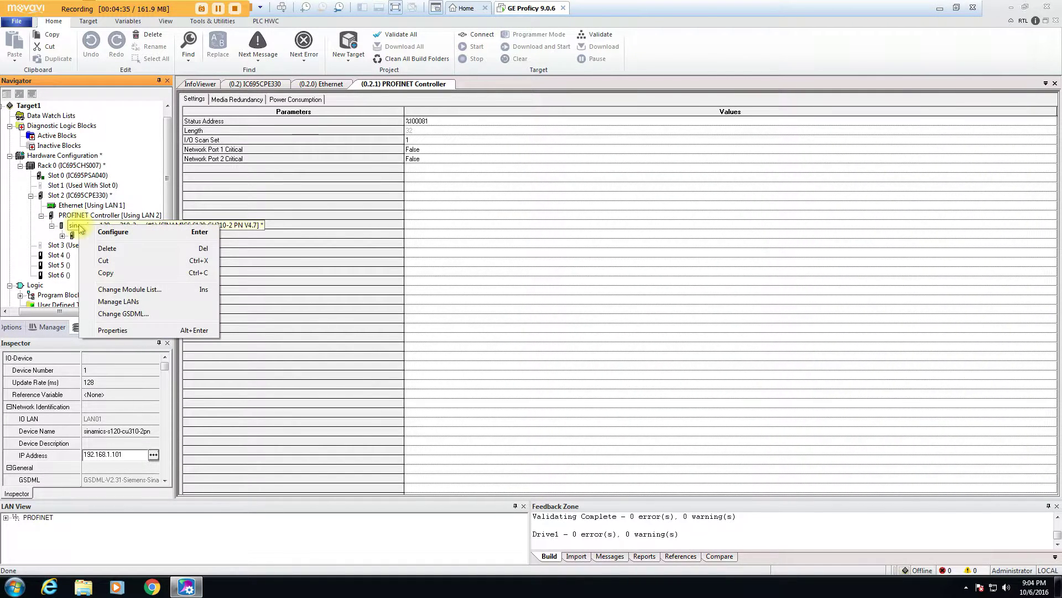
left_click(148, 292)
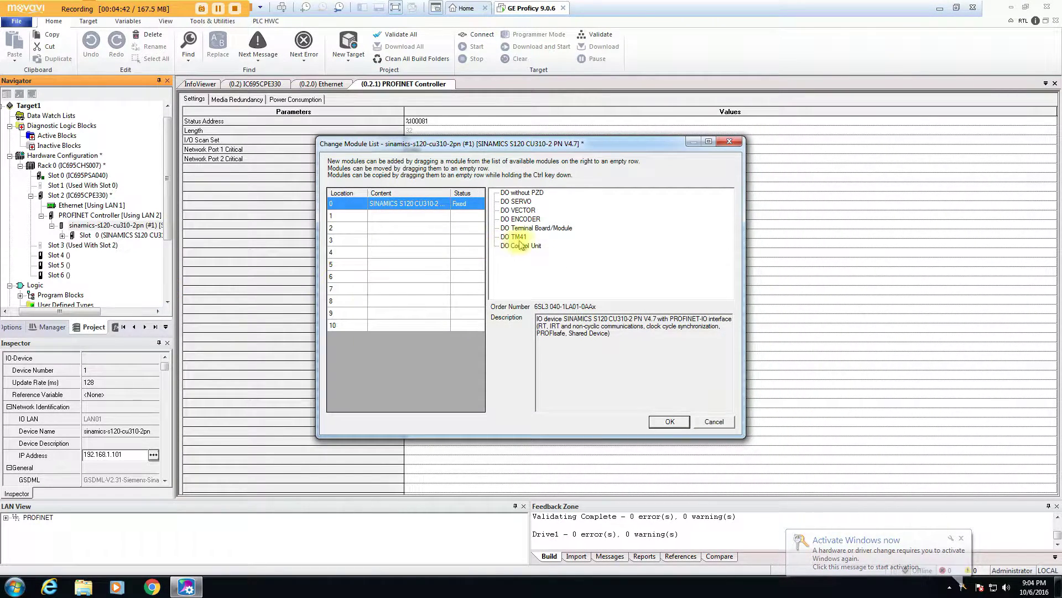
double_click(517, 247)
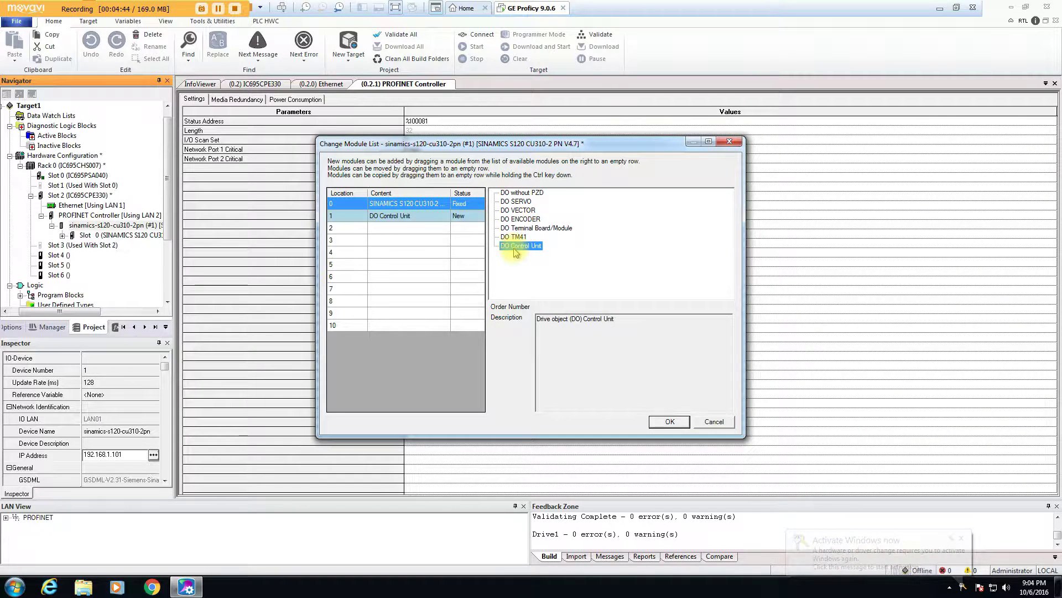
double_click(518, 210)
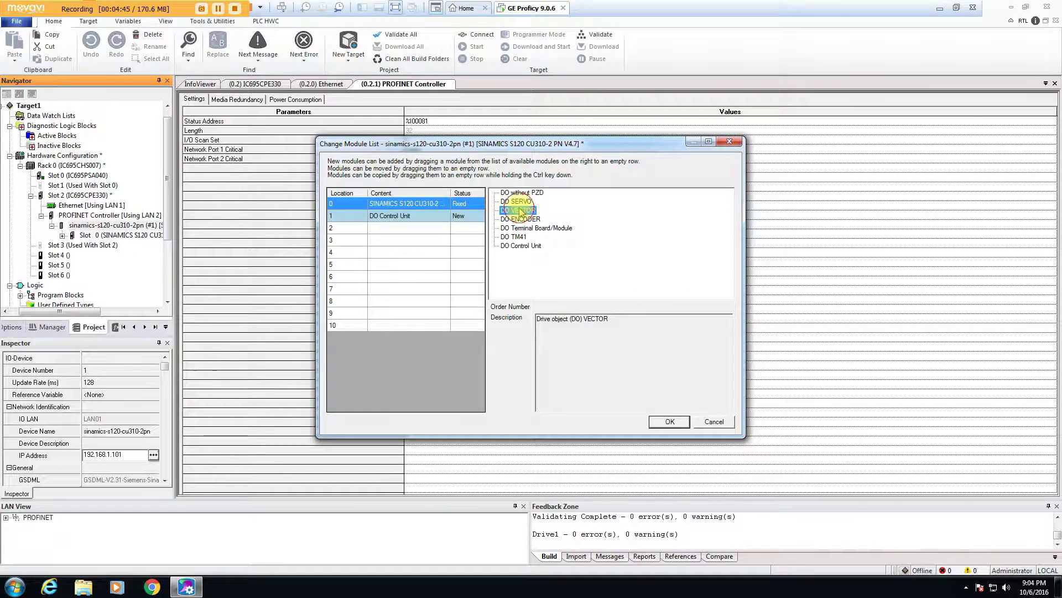
left_click(670, 422)
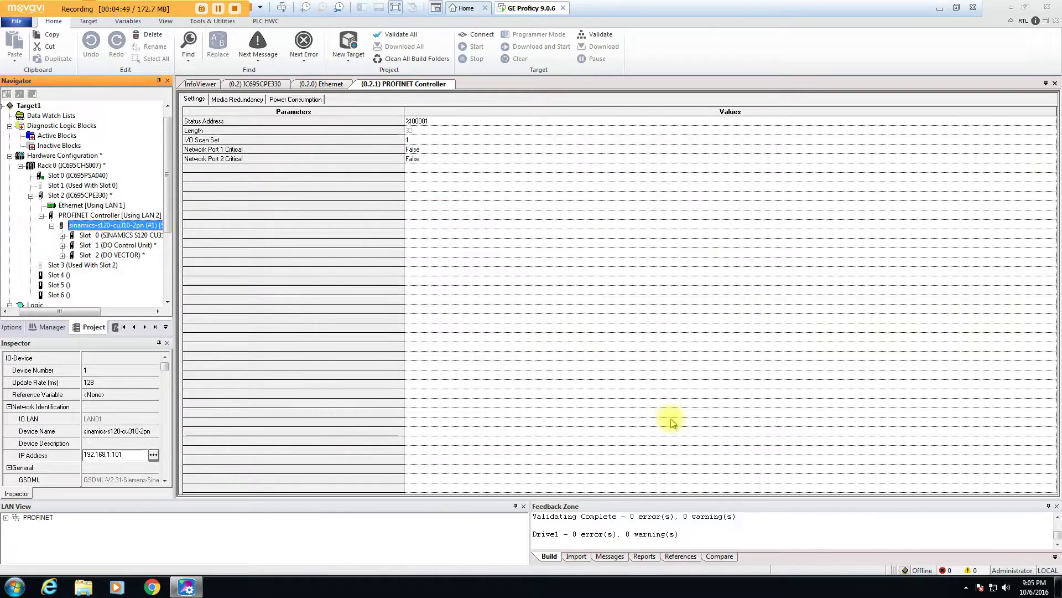
Place SIEMENS telegram 390, PZD-2/2 in subslot 3 of the DO Control Unit slot.
left_click(101, 245)
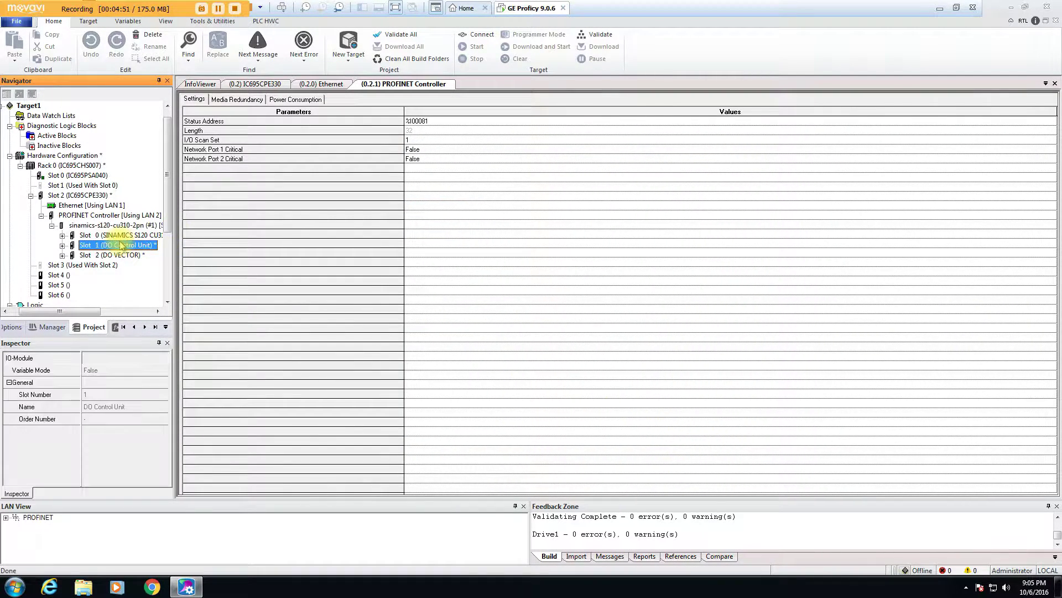
right_click(100, 247)
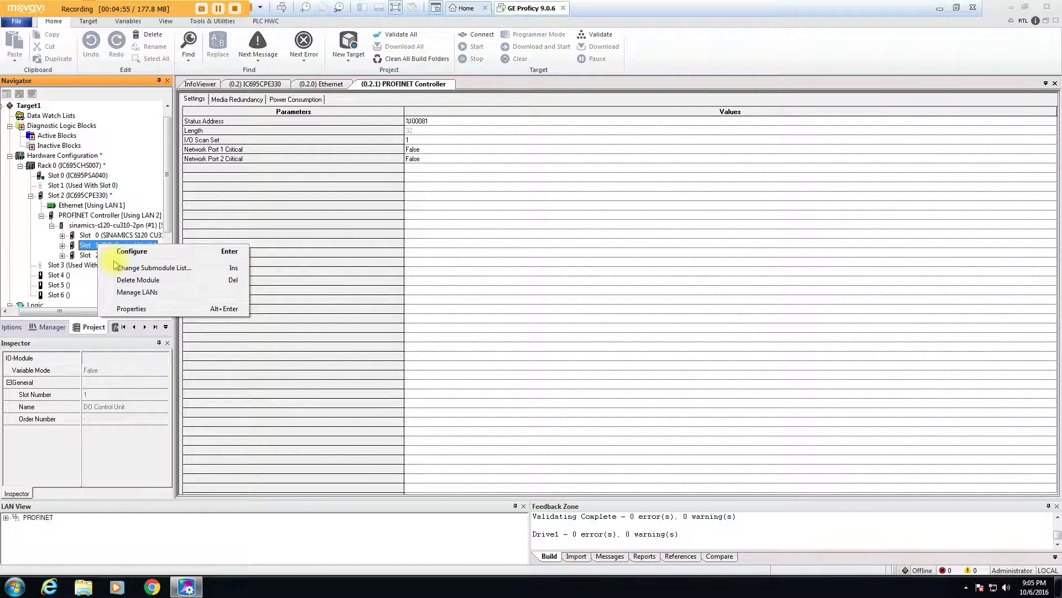
left_click(153, 269)
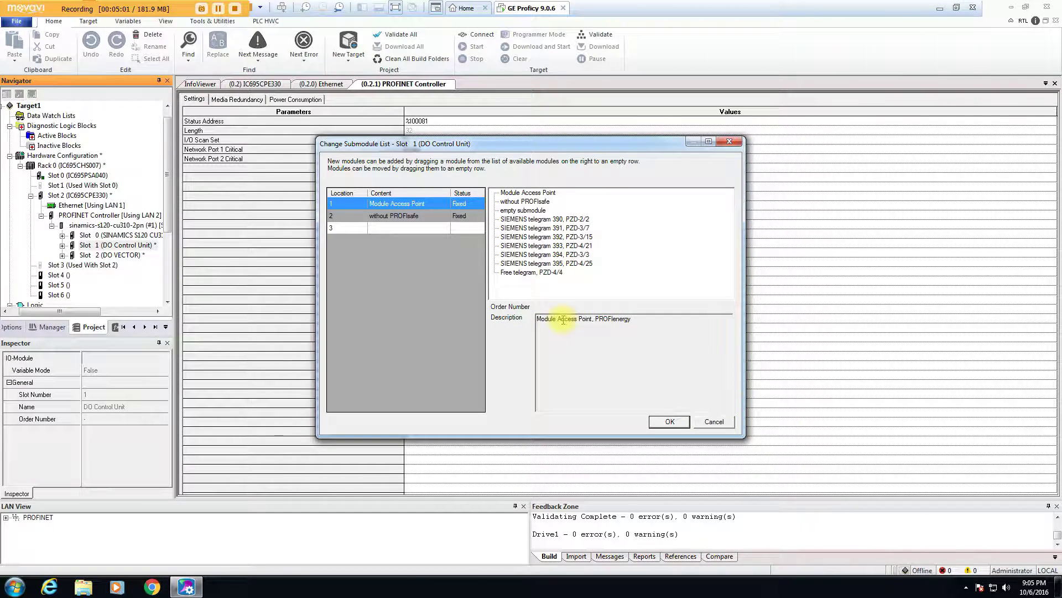
left_click(539, 219)
left_click_drag(539, 219, 409, 228)
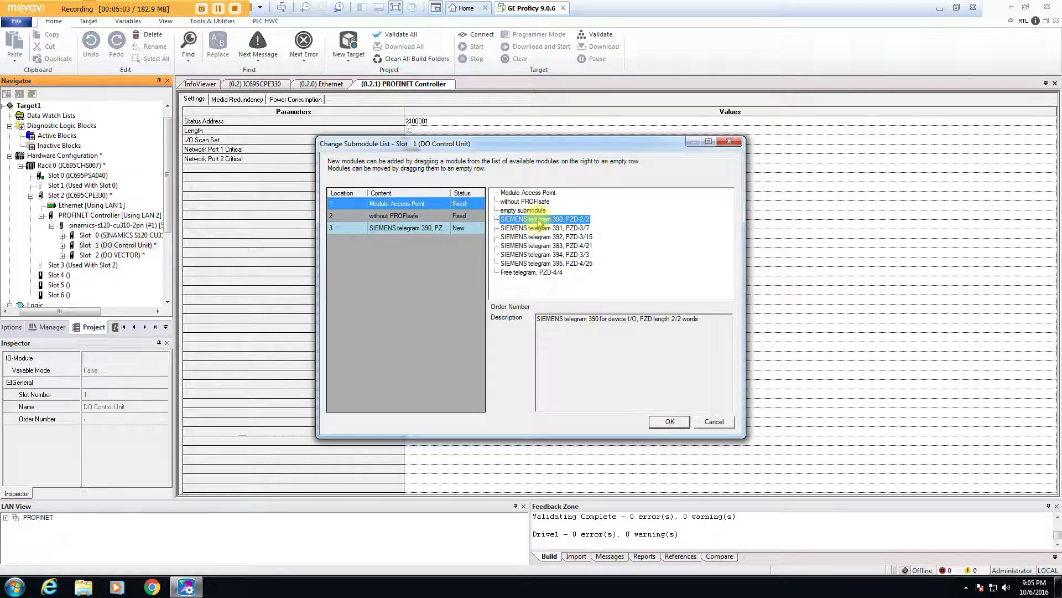
left_click(677, 422)
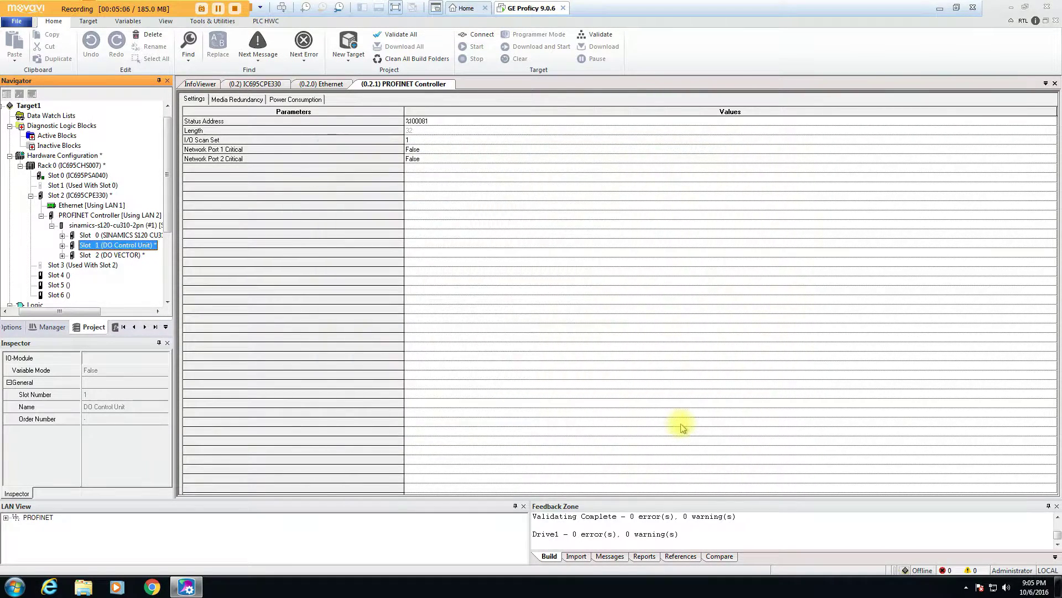
left_click(62, 246)
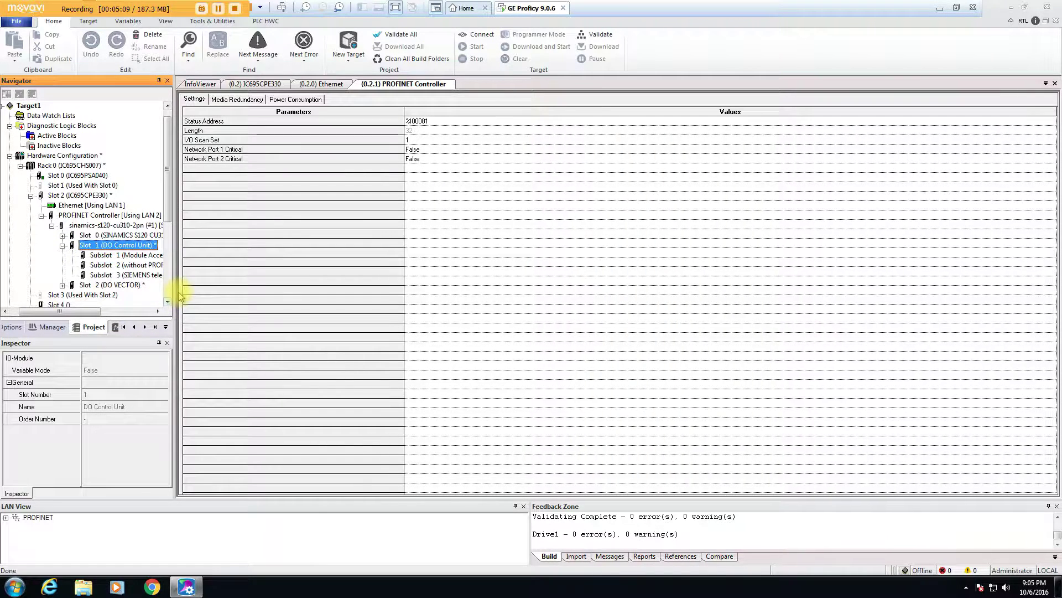
left_click_drag(174, 289, 249, 288)
Put SIEMENS telegram 352, PZD-6/6 in row 3 of the DO VECTOR slot, then run Validate All.
left_click(127, 275)
left_click(117, 285)
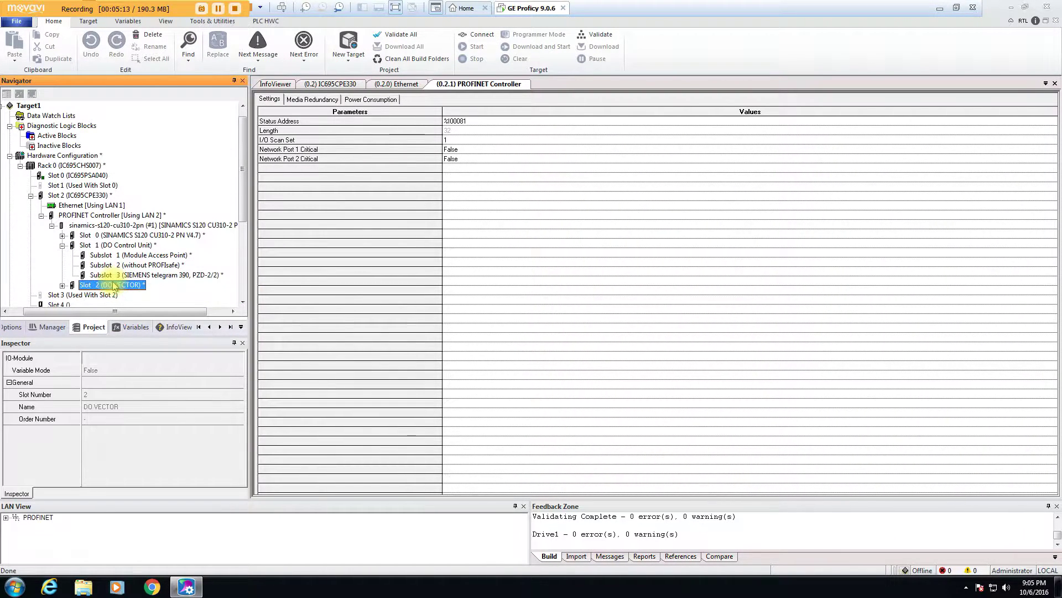
right_click(81, 285)
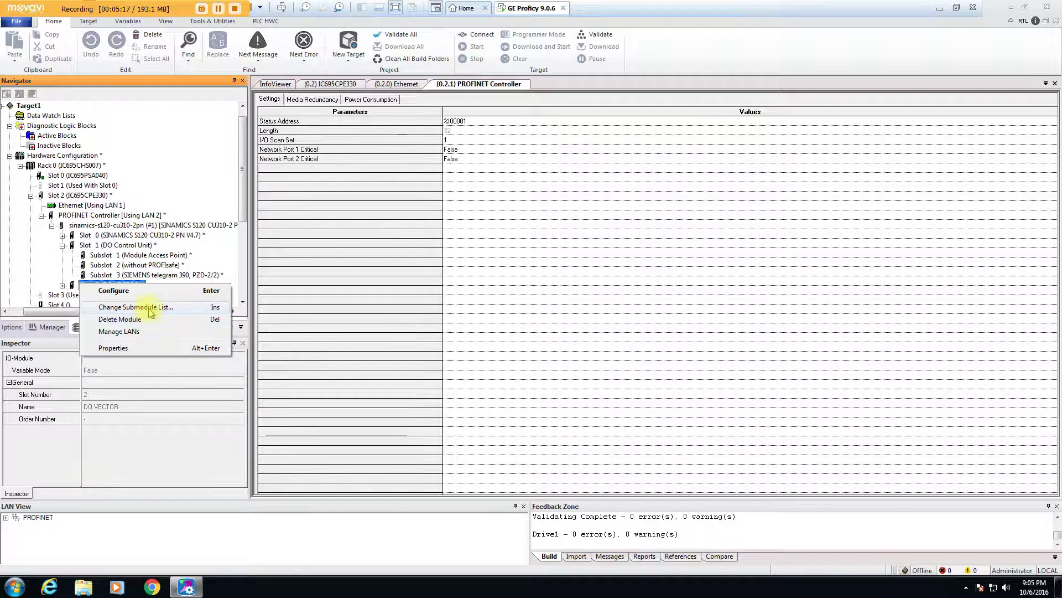
left_click(136, 307)
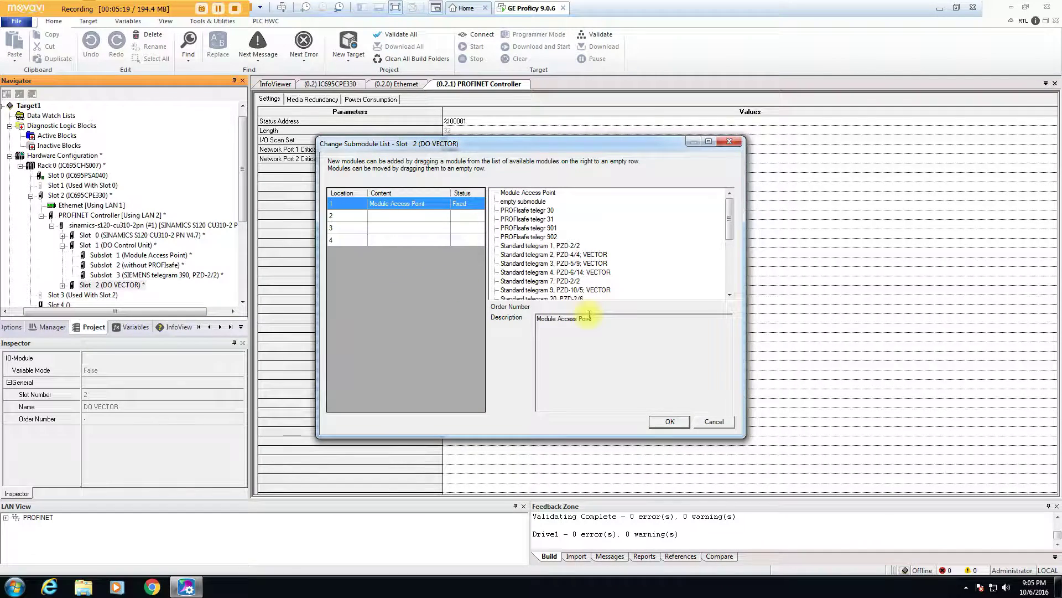
left_click(729, 297)
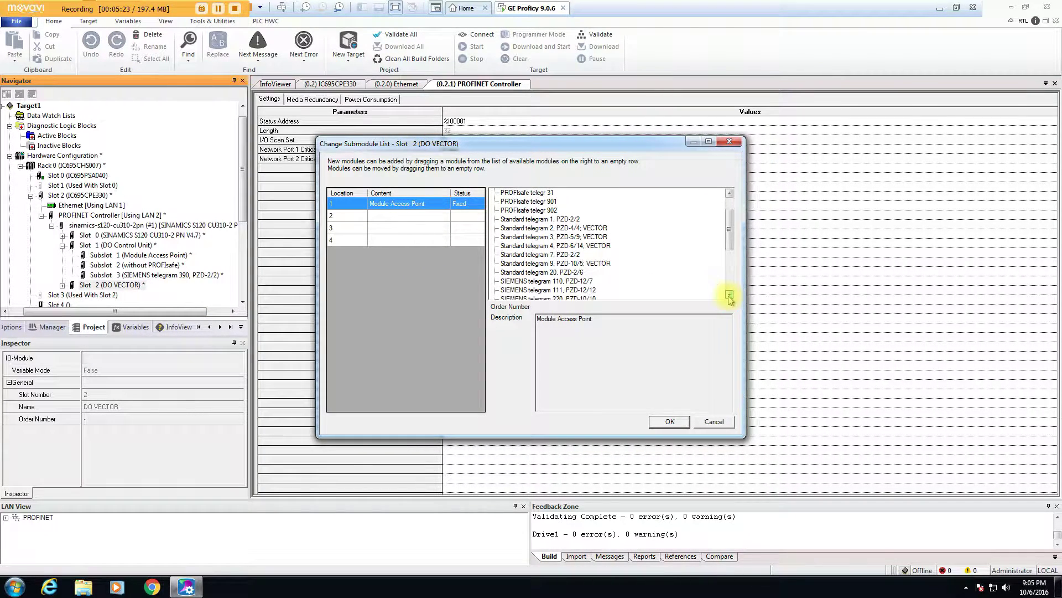
left_click(729, 297)
left_click(729, 297)
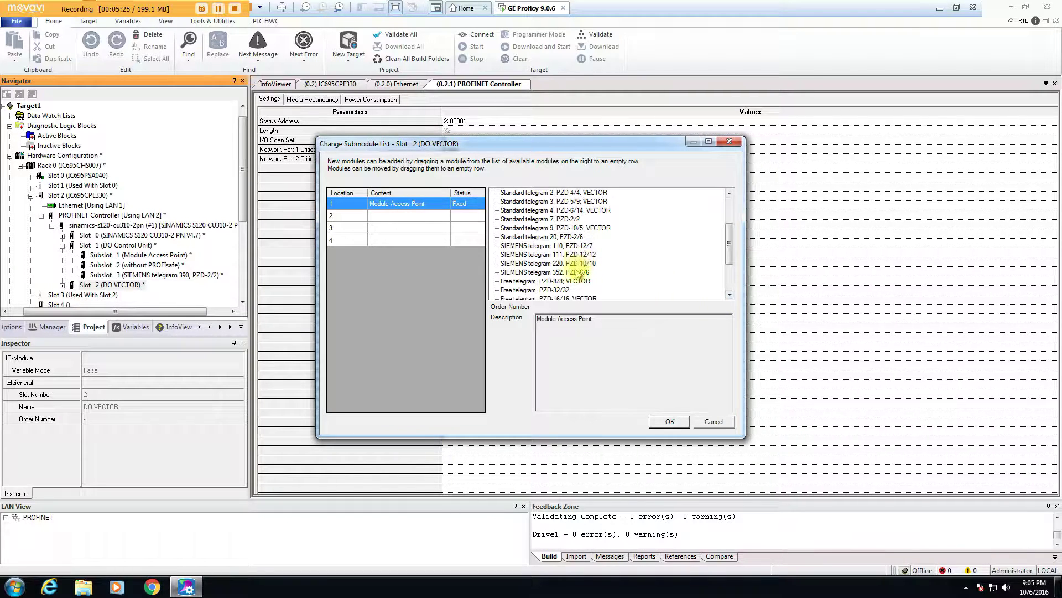
left_click_drag(577, 273, 399, 227)
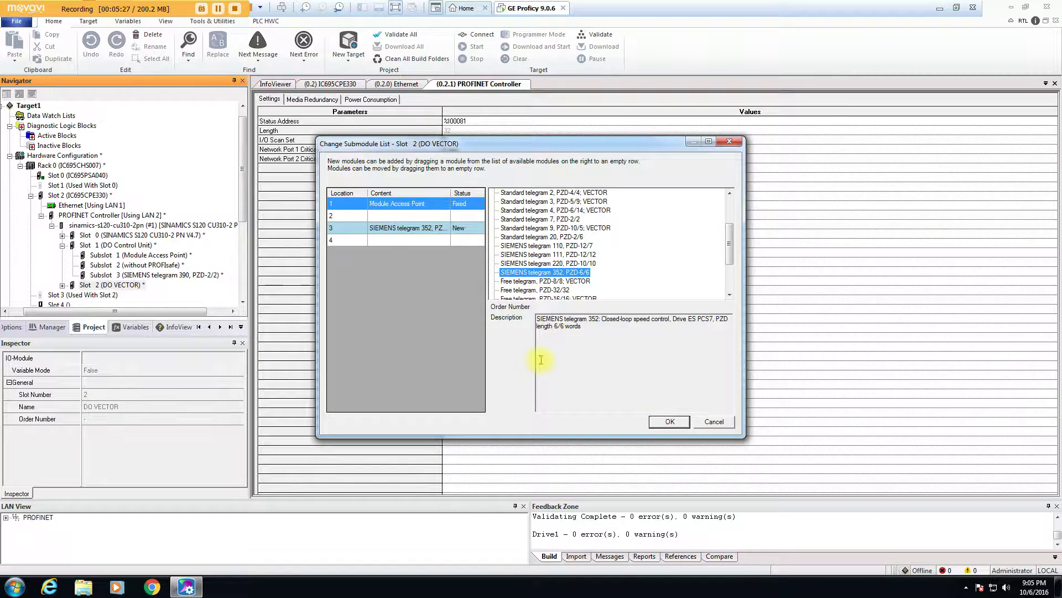
left_click(668, 422)
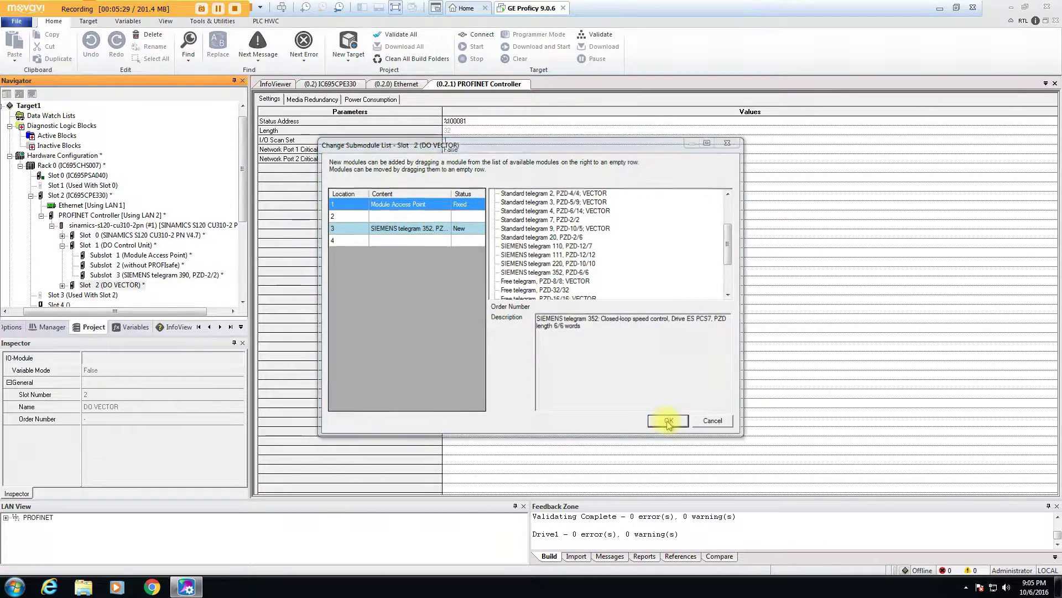
left_click(111, 282)
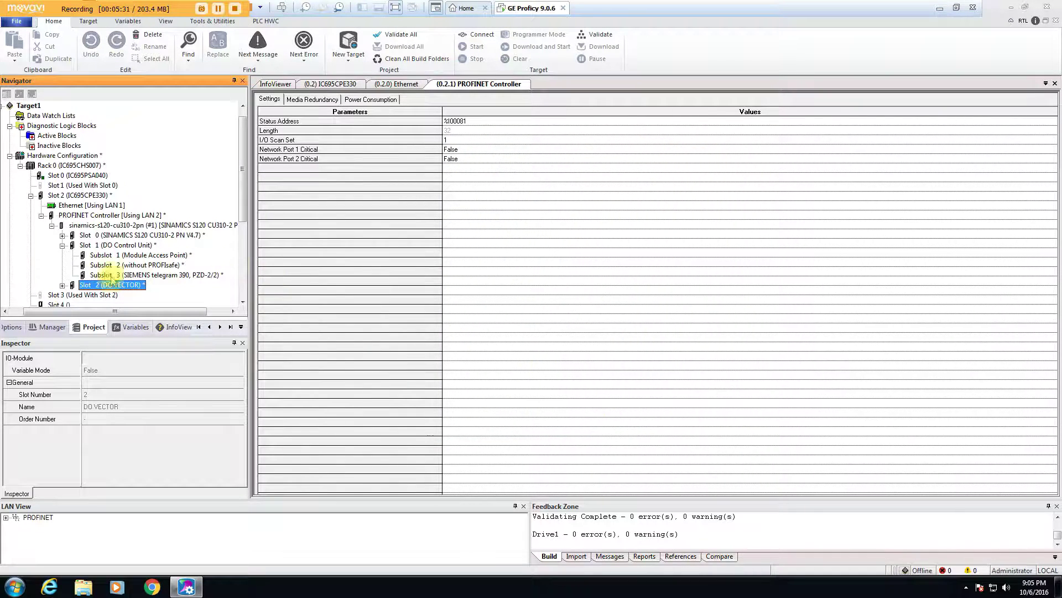
left_click(63, 285)
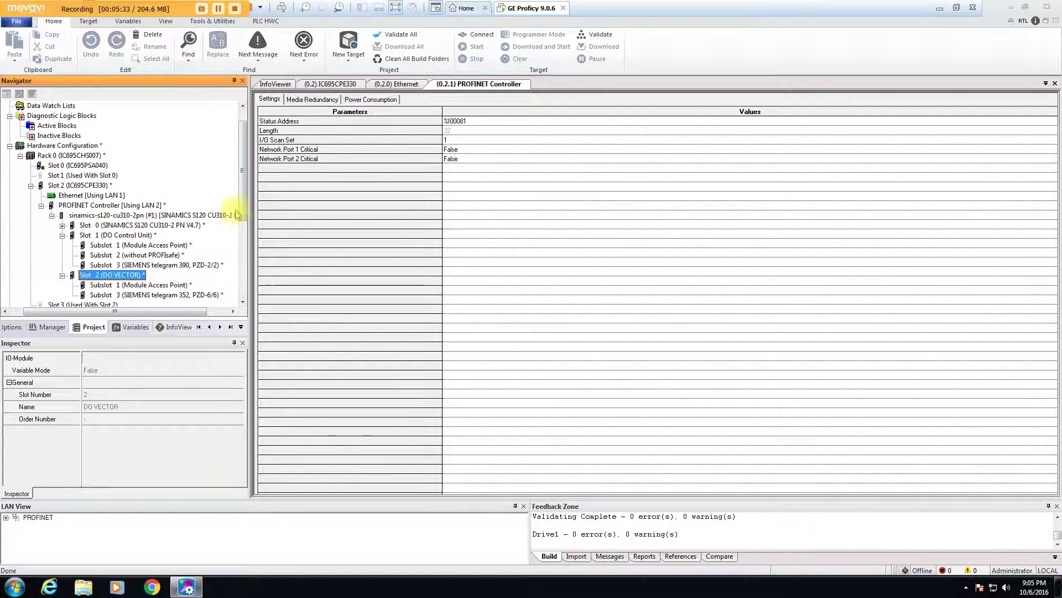
left_click_drag(243, 209, 247, 235)
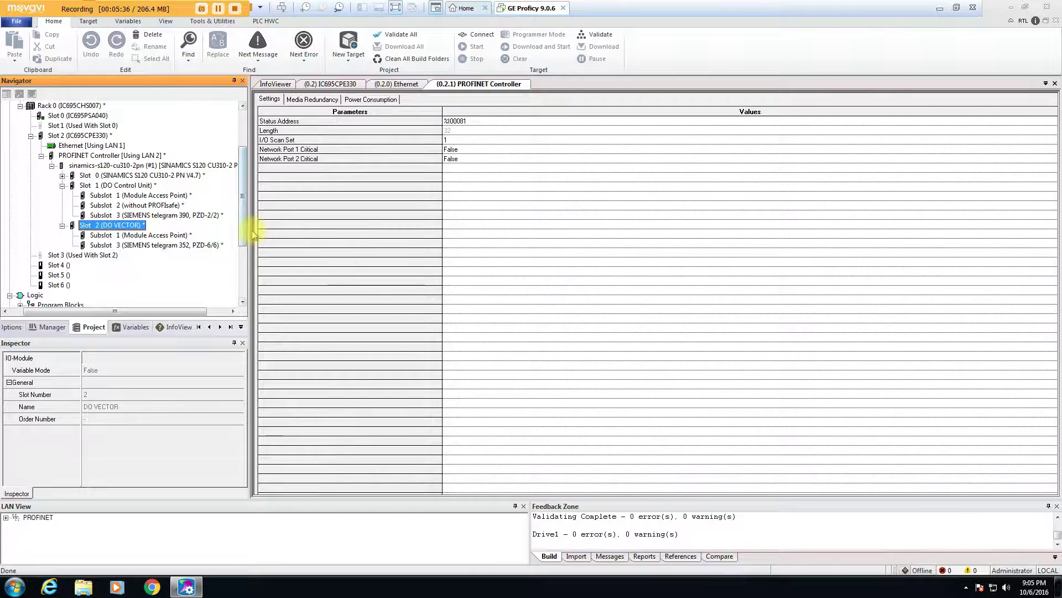
left_click(390, 41)
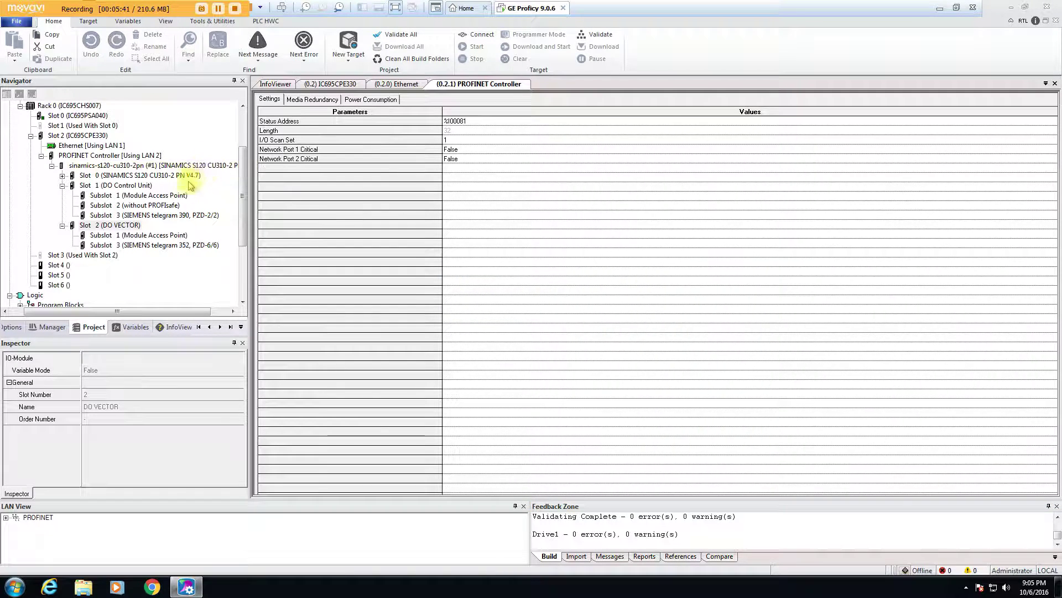
Rename the SINAMICS drive's Device Name to cu310-drive and revalidate all targets.
left_click(102, 165)
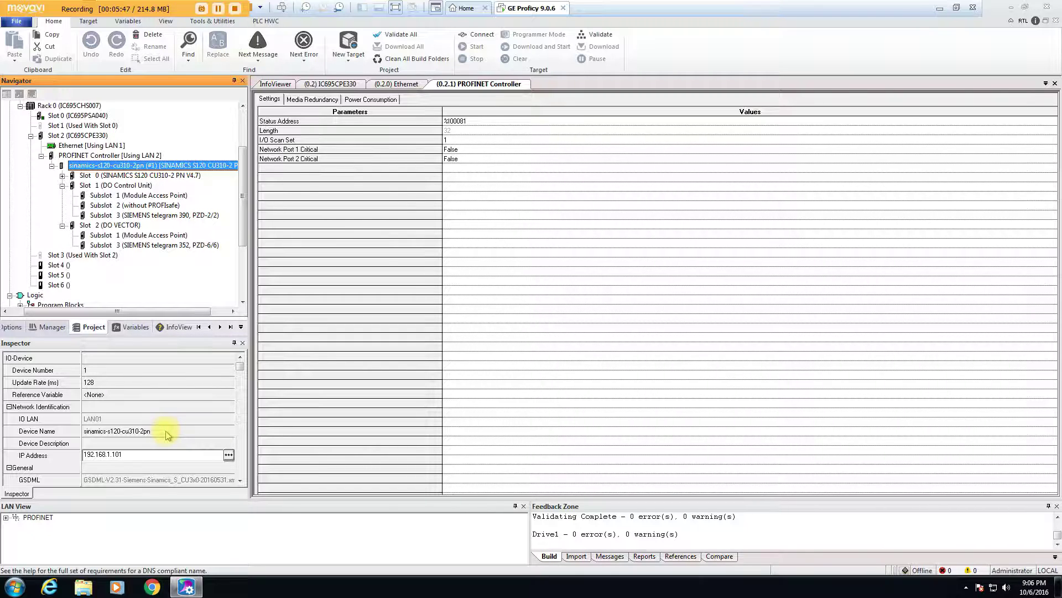
left_click(166, 432)
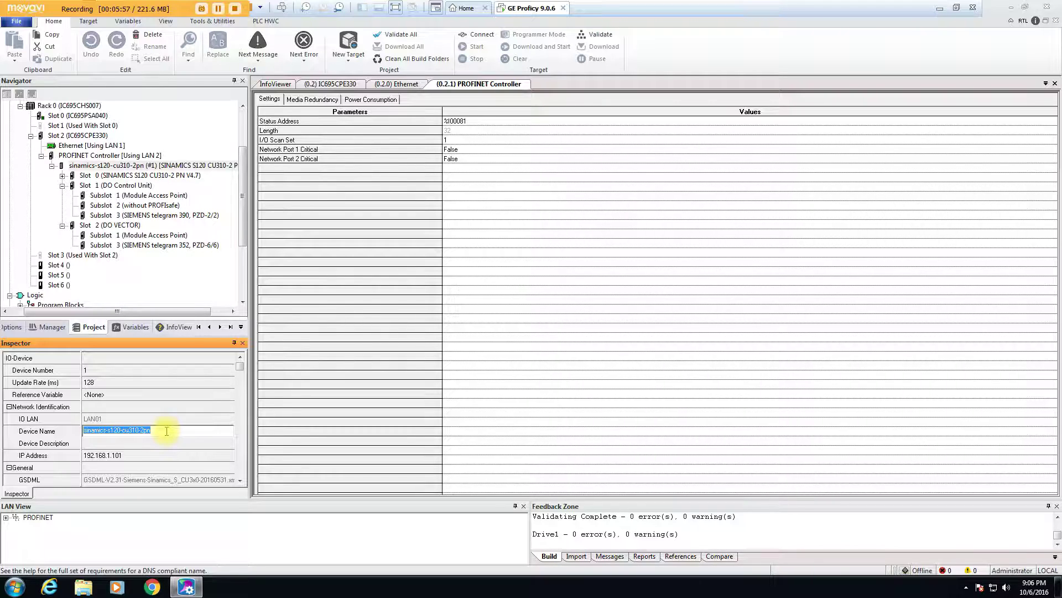
type("cu310_Drive")
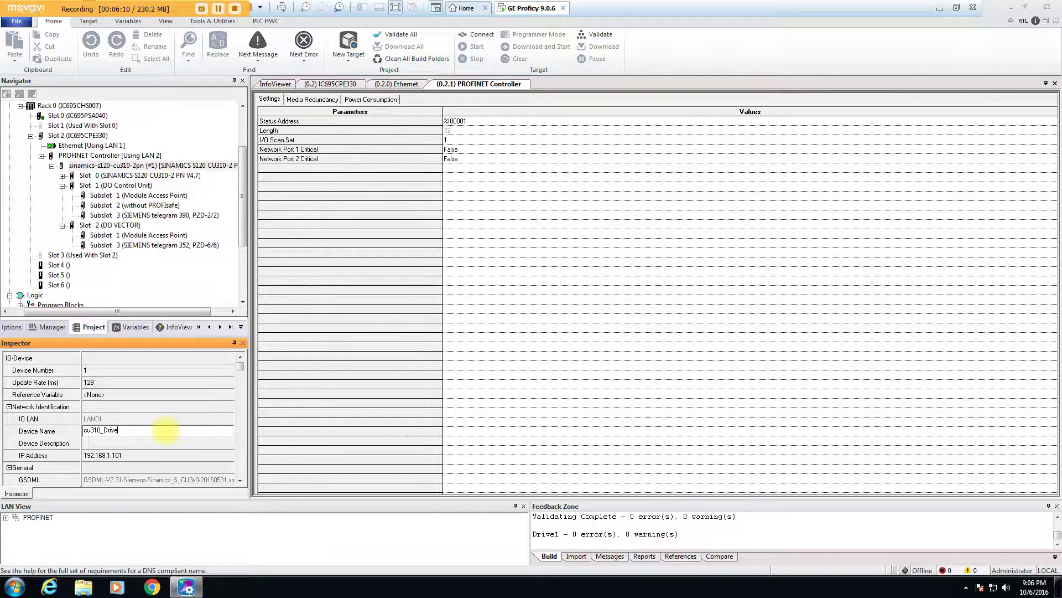
key("Return")
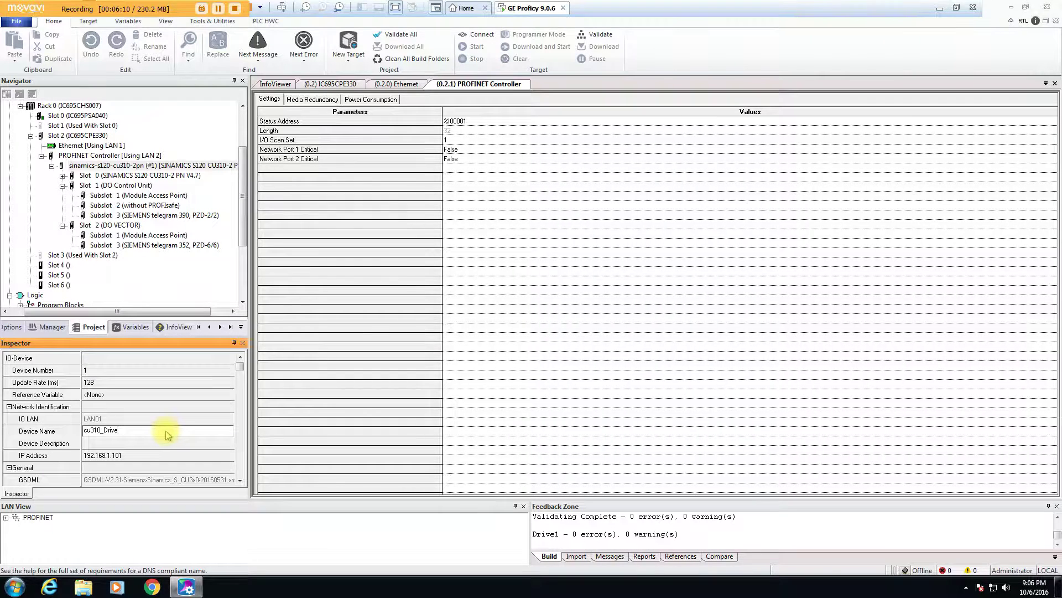
left_click(632, 319)
left_click(126, 431)
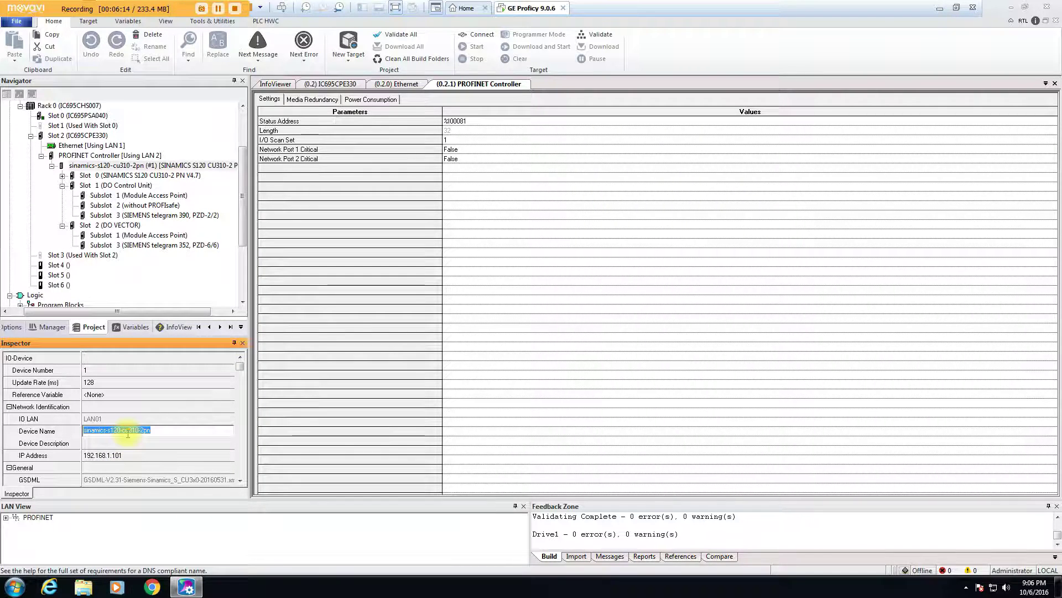
type("cu310-drive")
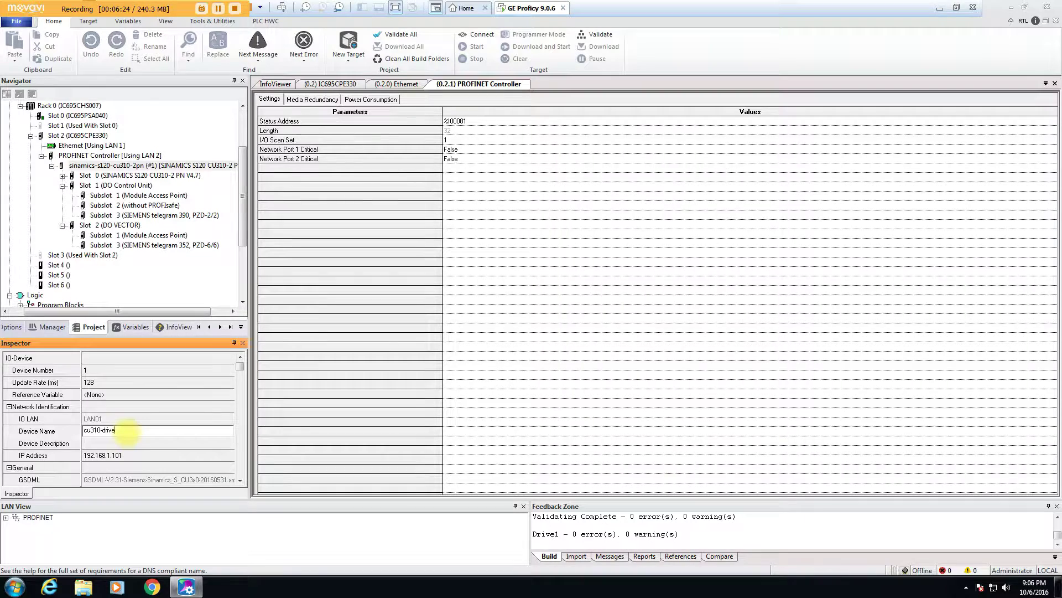
key("Return")
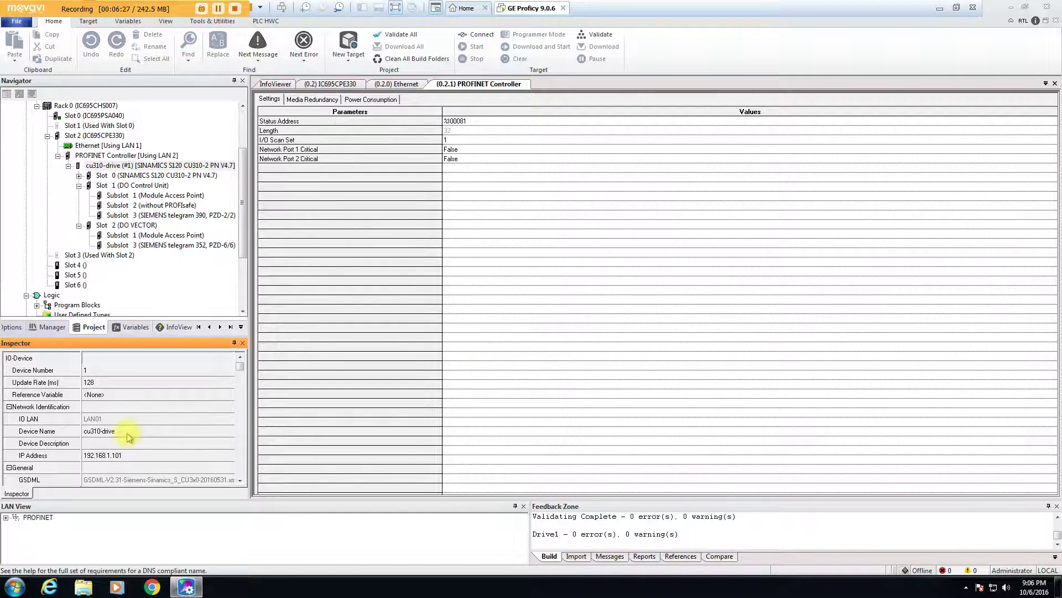
left_click(131, 432)
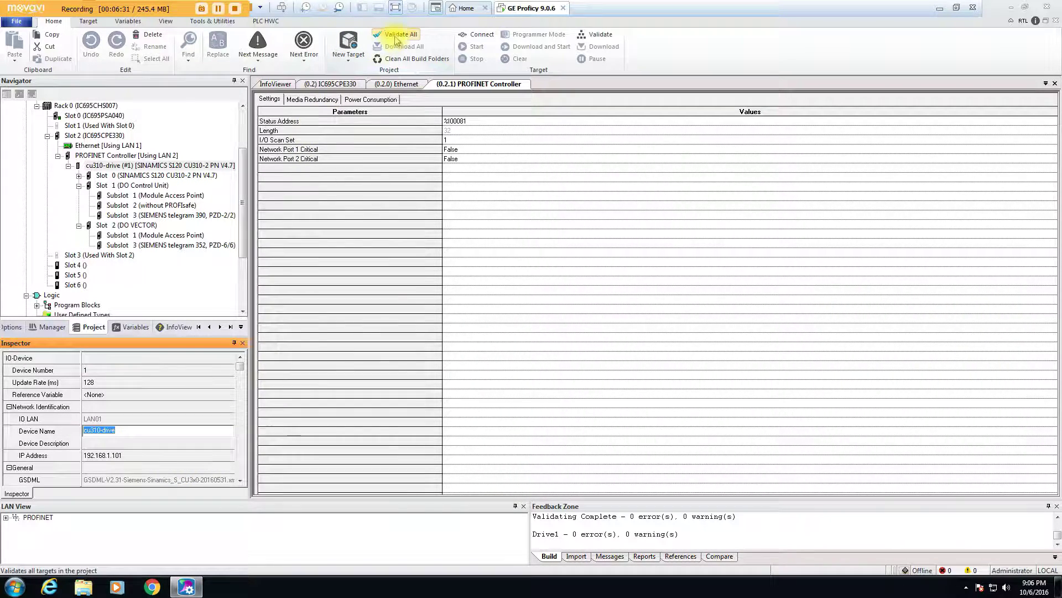
left_click(390, 35)
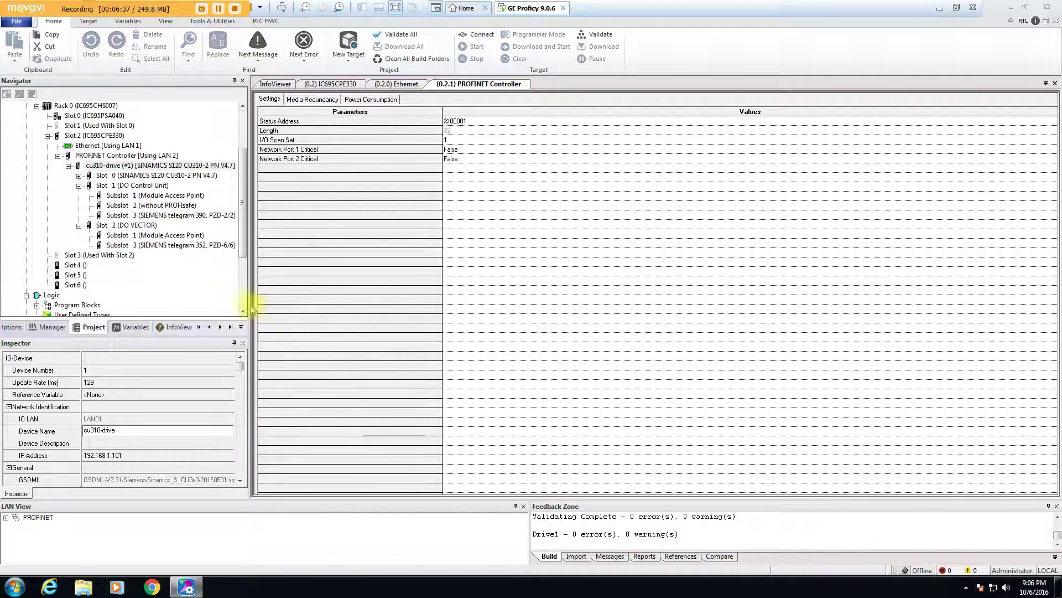
Open the telegram 390 and 352 settings: %AI00001/%AQ00001 and %AI00003/%AQ00003.
left_click(136, 187)
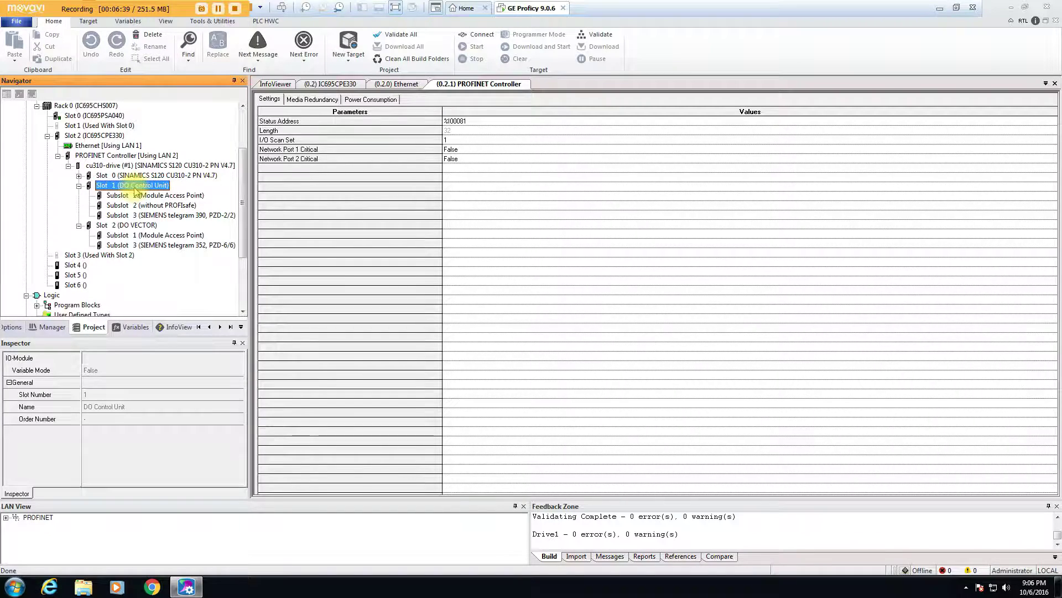
double_click(135, 186)
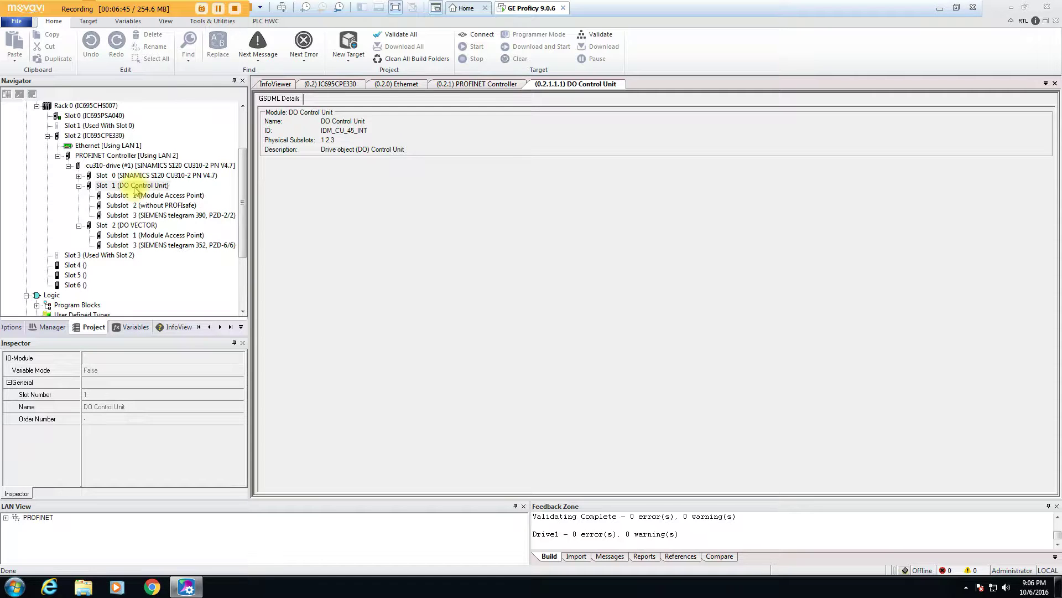
left_click(166, 219)
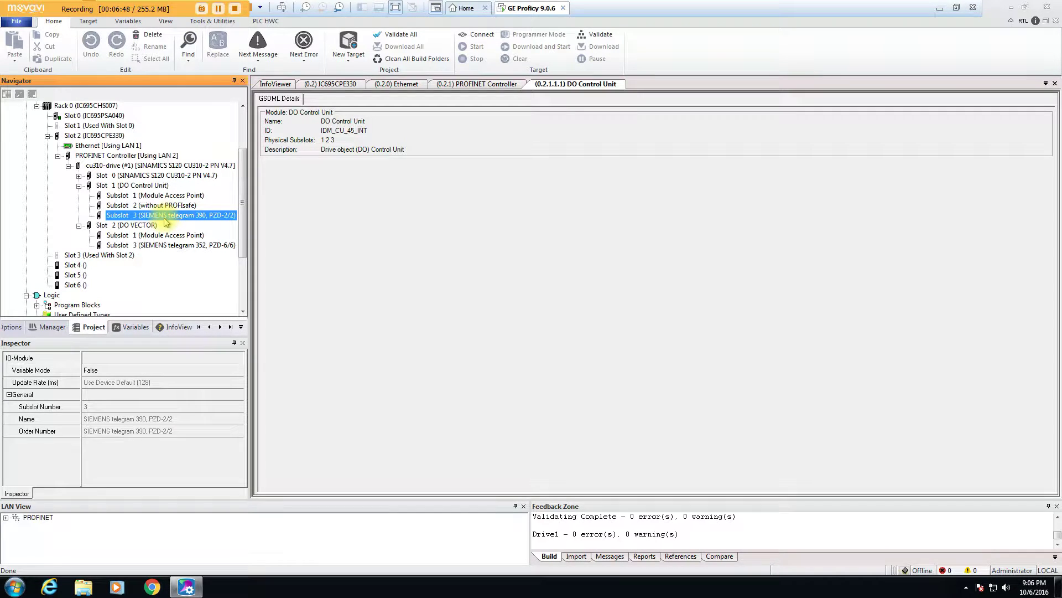
double_click(166, 217)
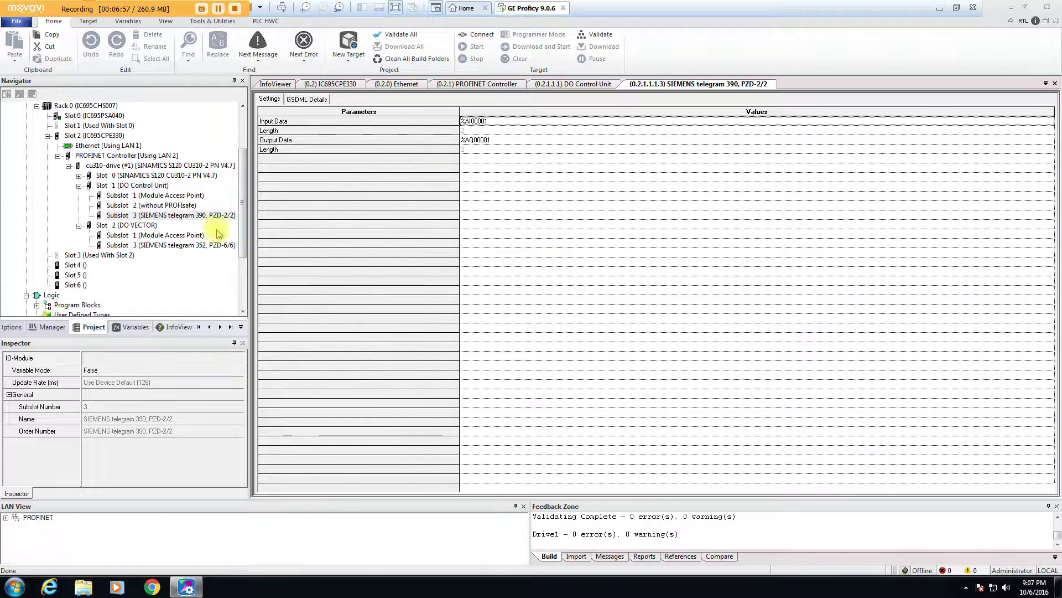
double_click(167, 245)
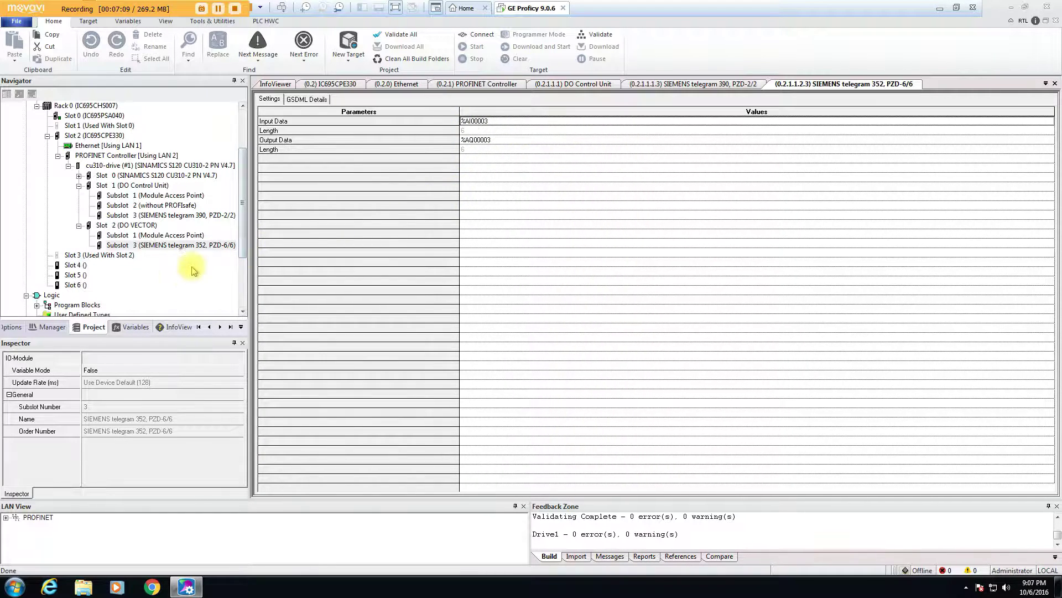
left_click_drag(237, 221, 238, 172)
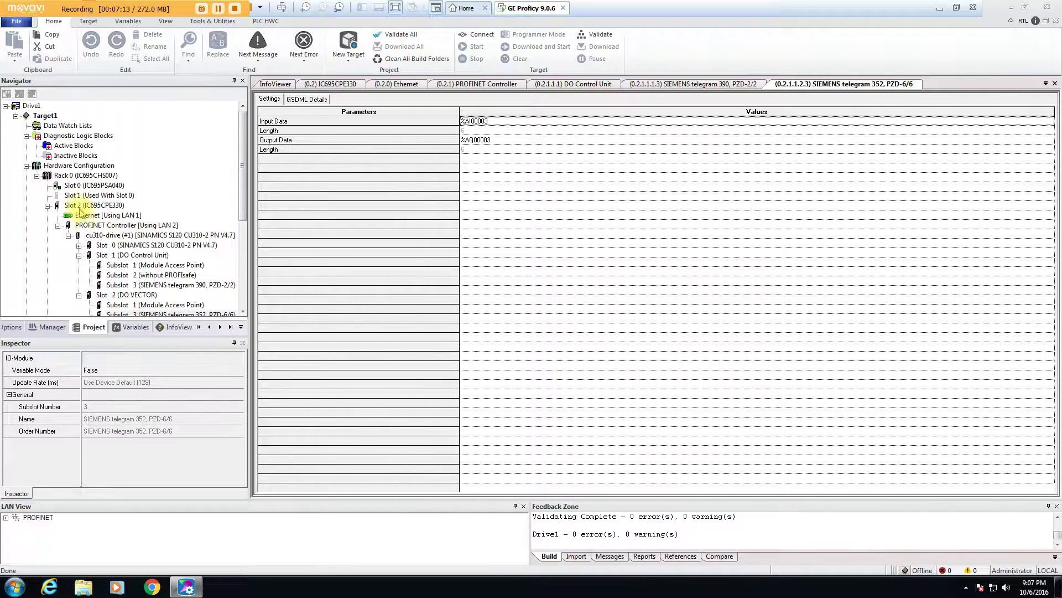
Open the _MAIN program block from Program Blocks in the ladder editor.
left_click(26, 165)
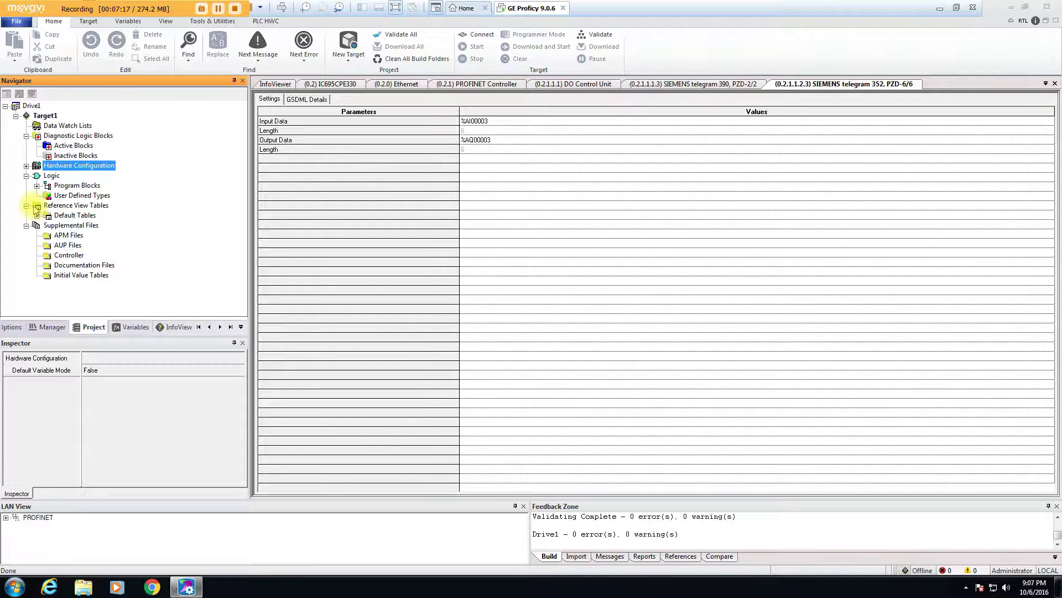
left_click(37, 185)
left_click(75, 196)
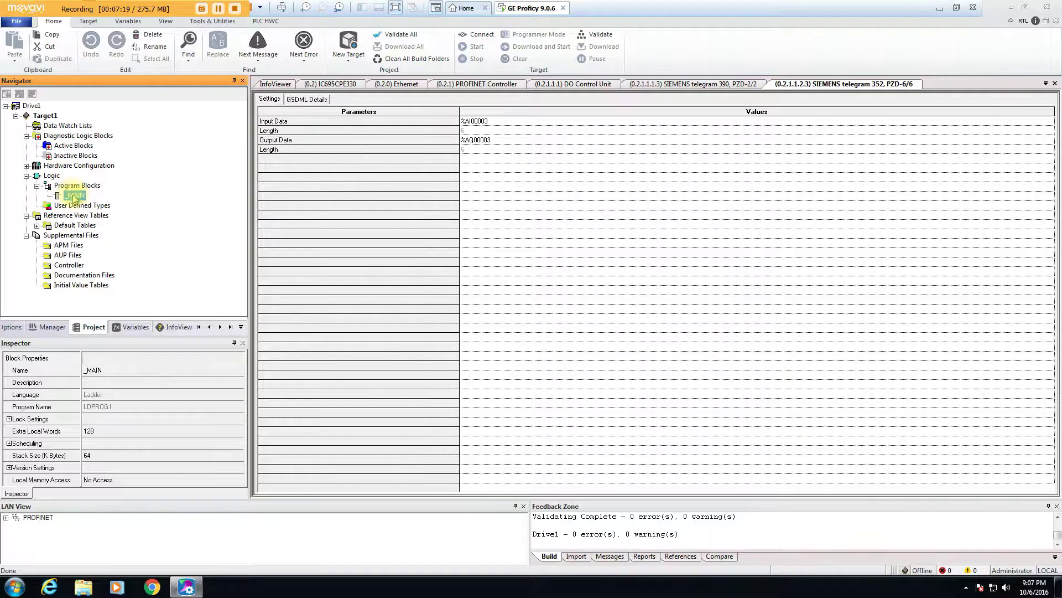
double_click(75, 195)
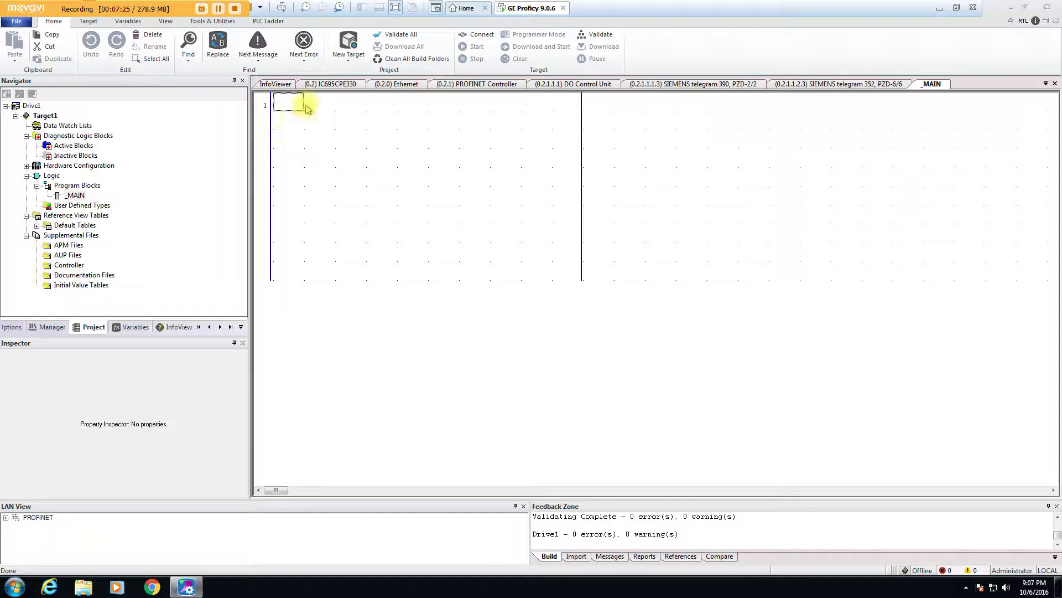
Wire a second rung and place a coil at the end of rung 2.
left_click(266, 22)
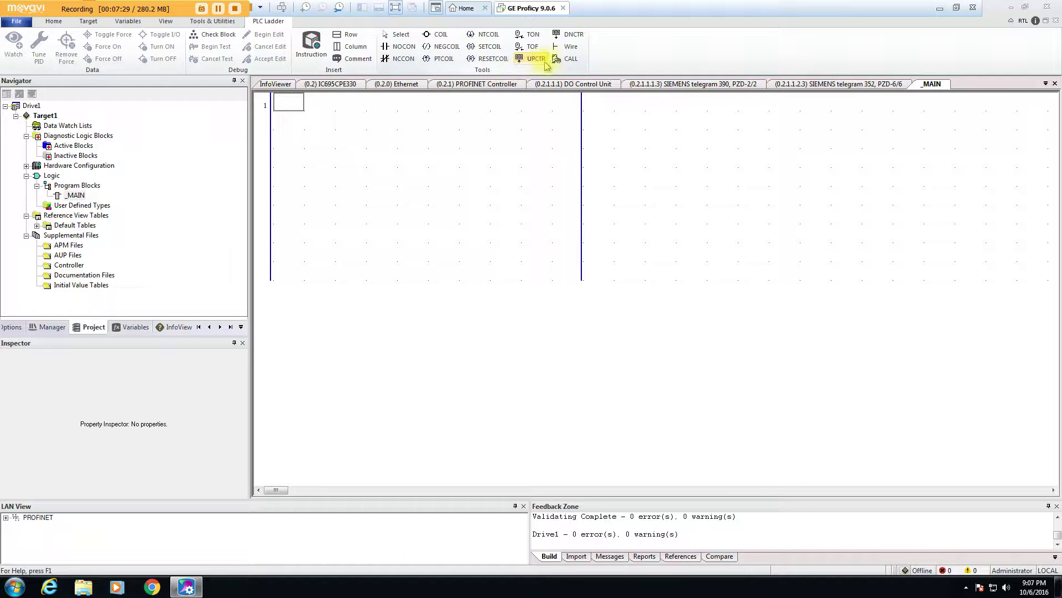
left_click(560, 49)
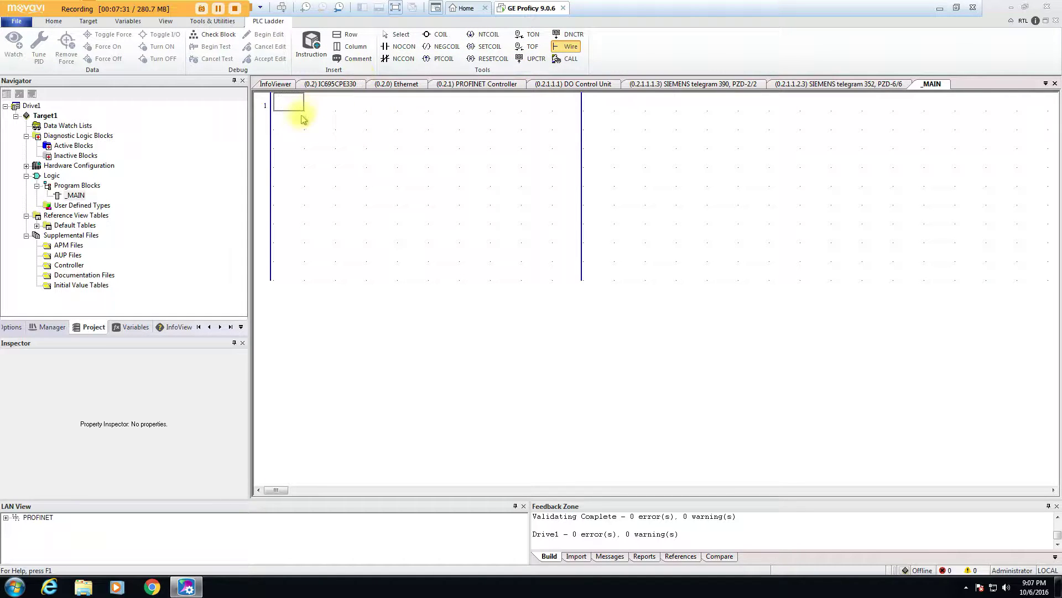
left_click(281, 121)
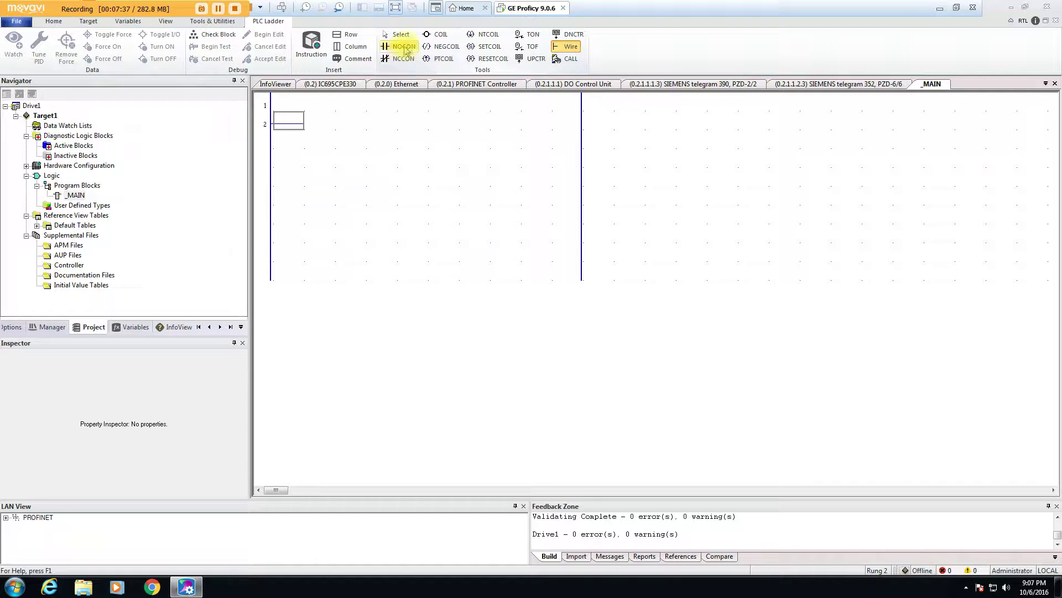
left_click(441, 37)
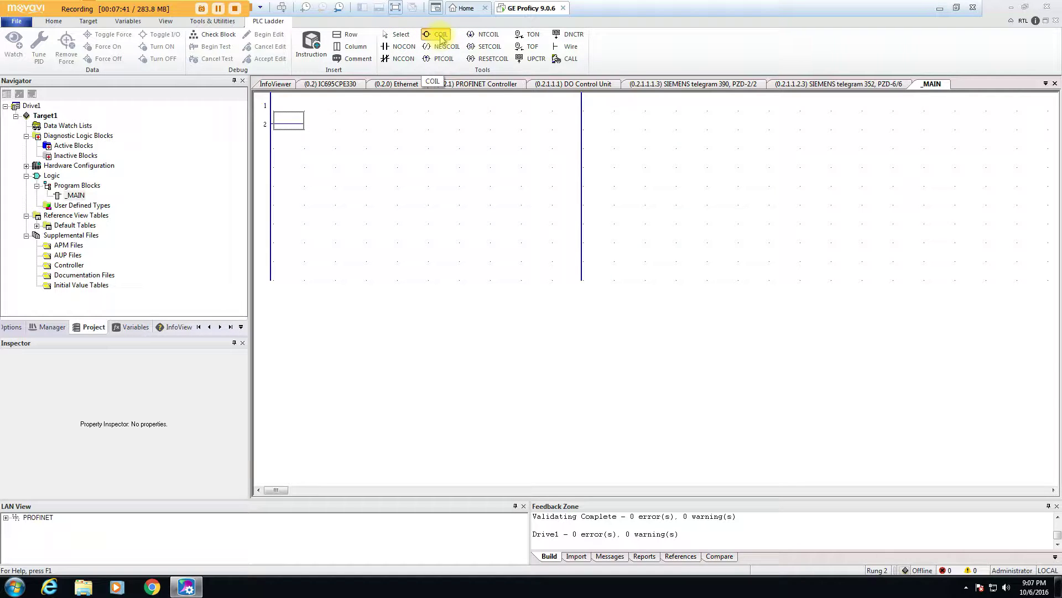
left_click(533, 128)
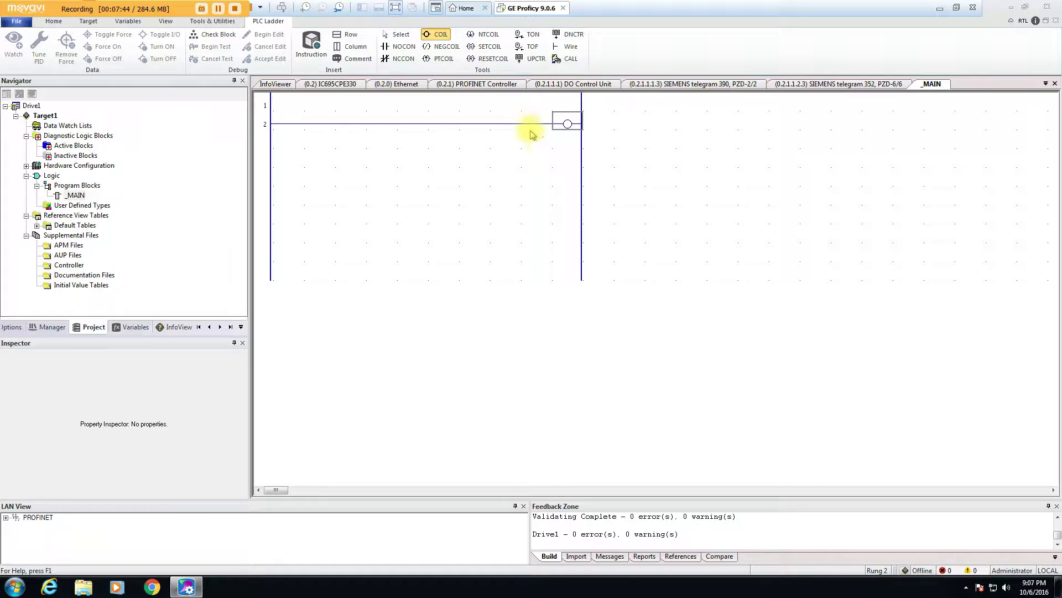
Assign the rung 2 coil a new BOOL variable Drive_Bit10 and review it in the Inspector.
left_click(566, 122)
key("Escape")
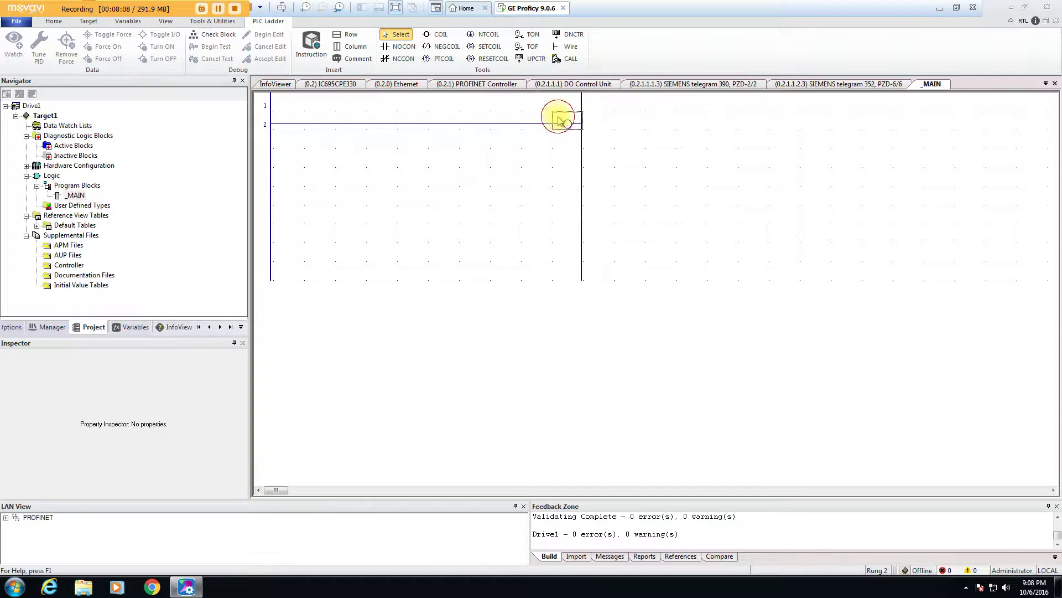
double_click(560, 120)
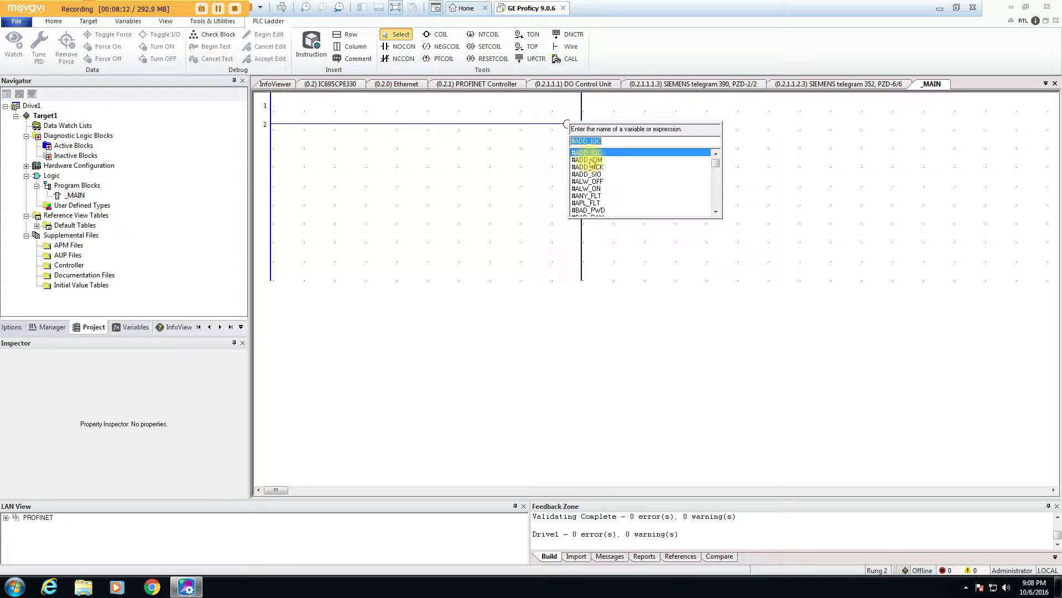
type("Drive_Bit10")
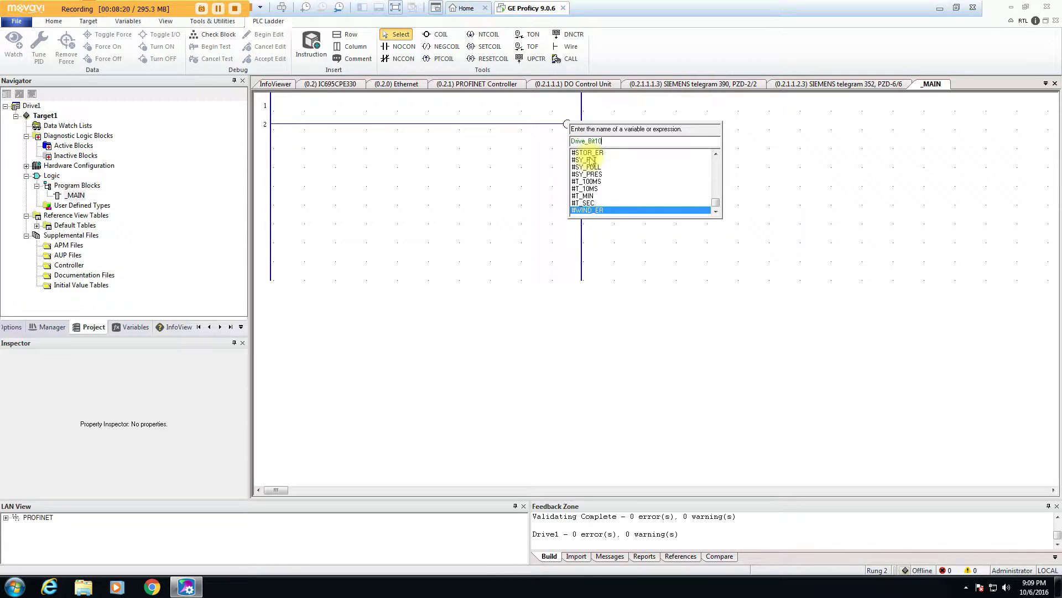
key("Return")
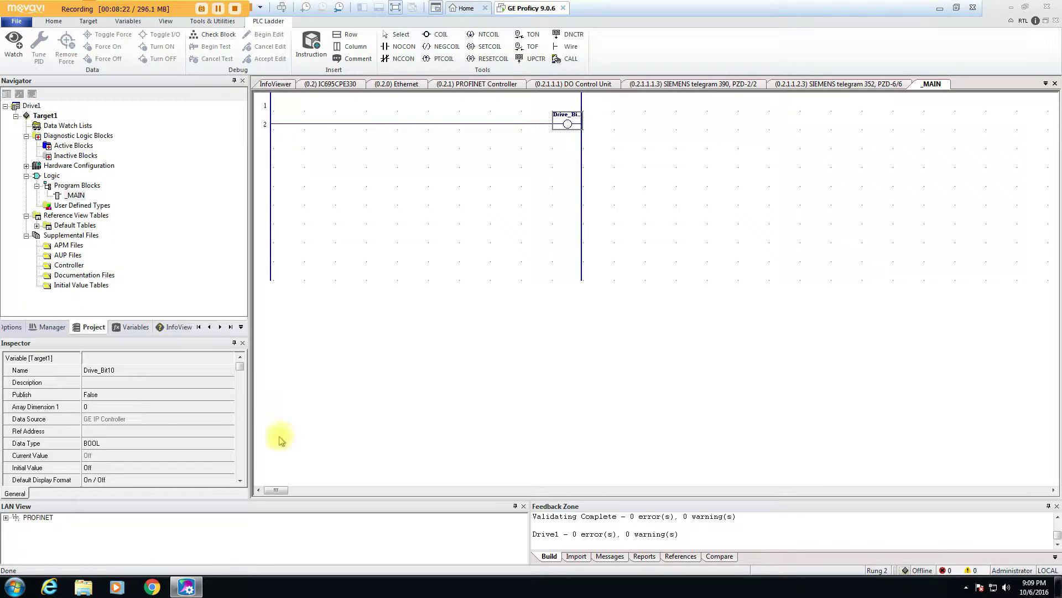
left_click(239, 481)
left_click(240, 480)
left_click(240, 481)
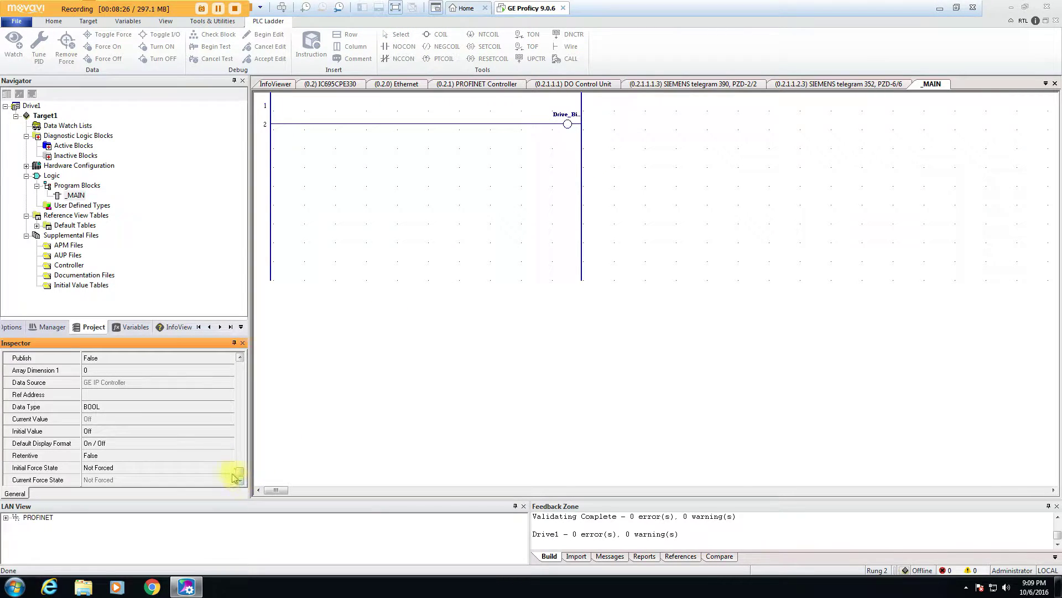
left_click_drag(240, 468, 247, 352)
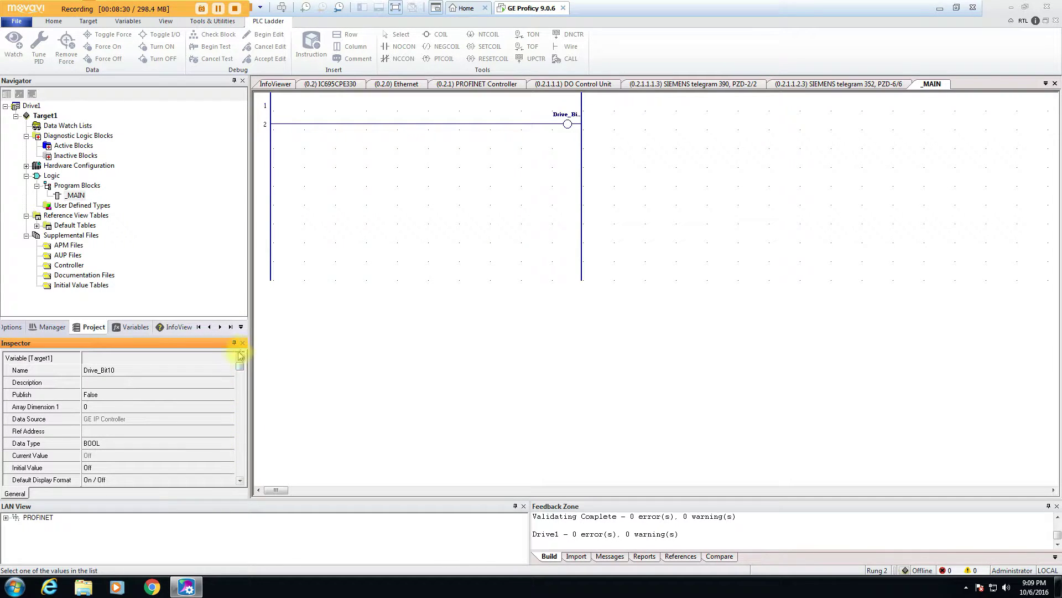
Set Drive_Bit10's reference address to AQ - Analog Output index 3, bit 10 (%AQ0003.X[10]).
left_click(171, 430)
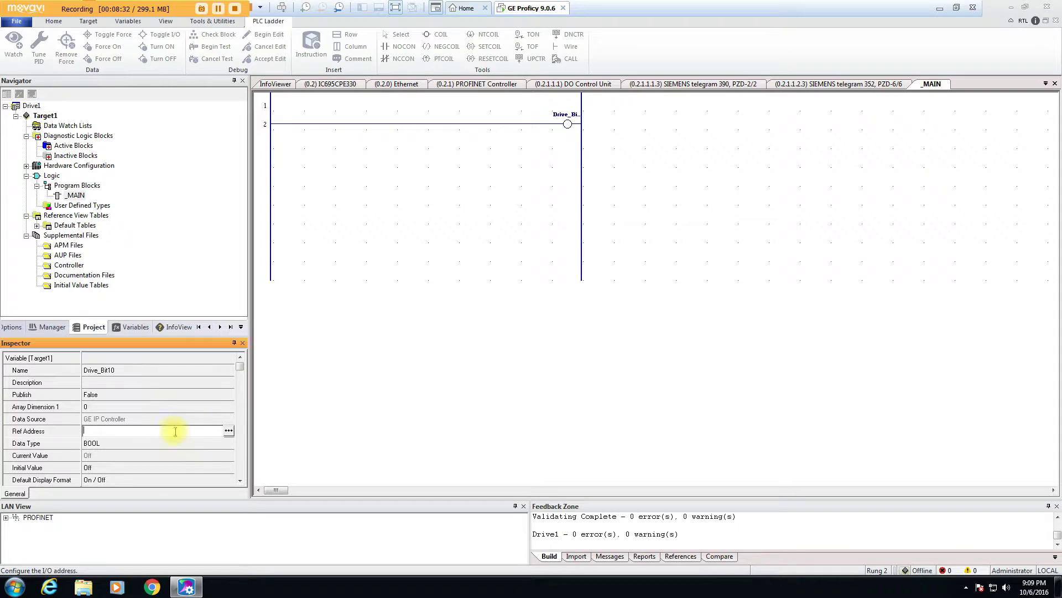
left_click(229, 431)
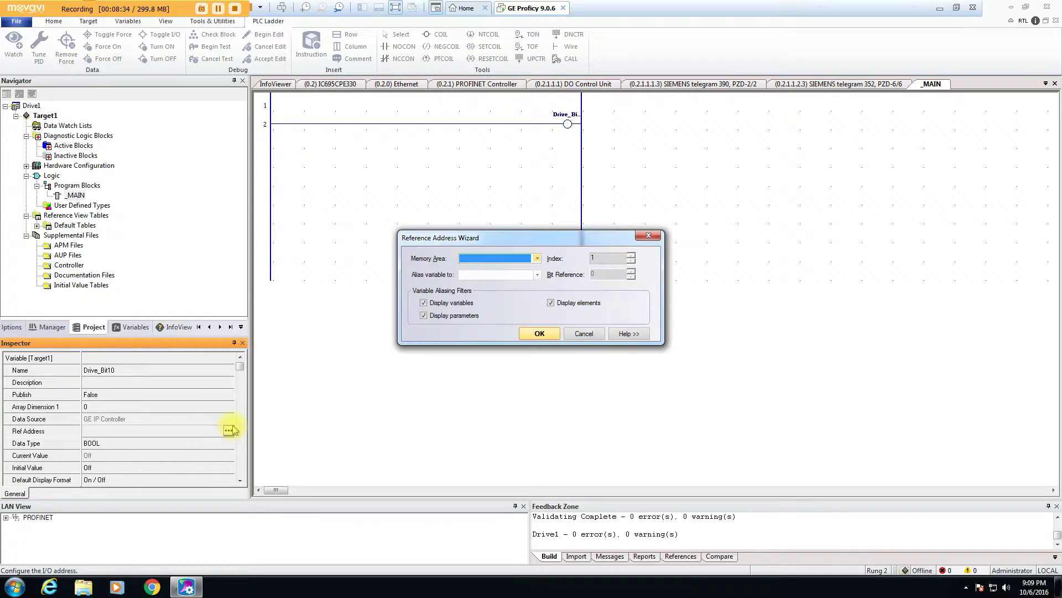
left_click(536, 258)
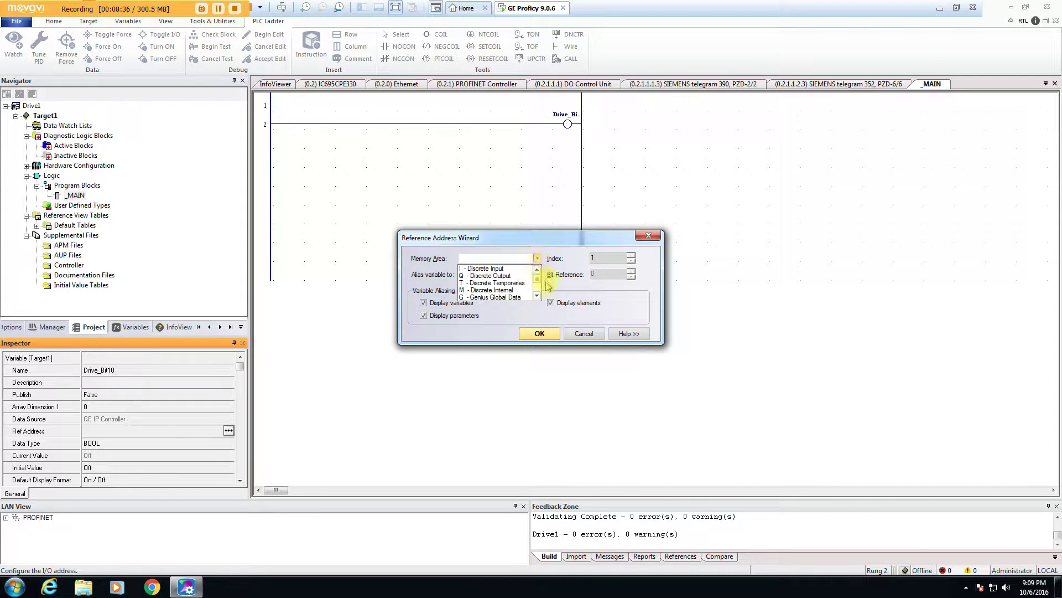
scroll(498, 285, "down", 3)
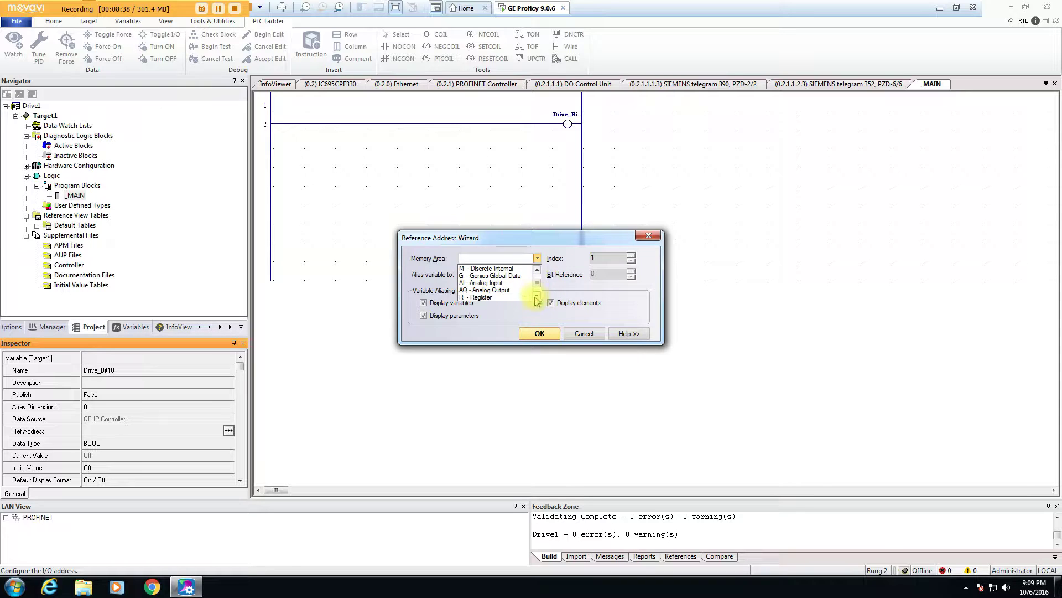
left_click(500, 297)
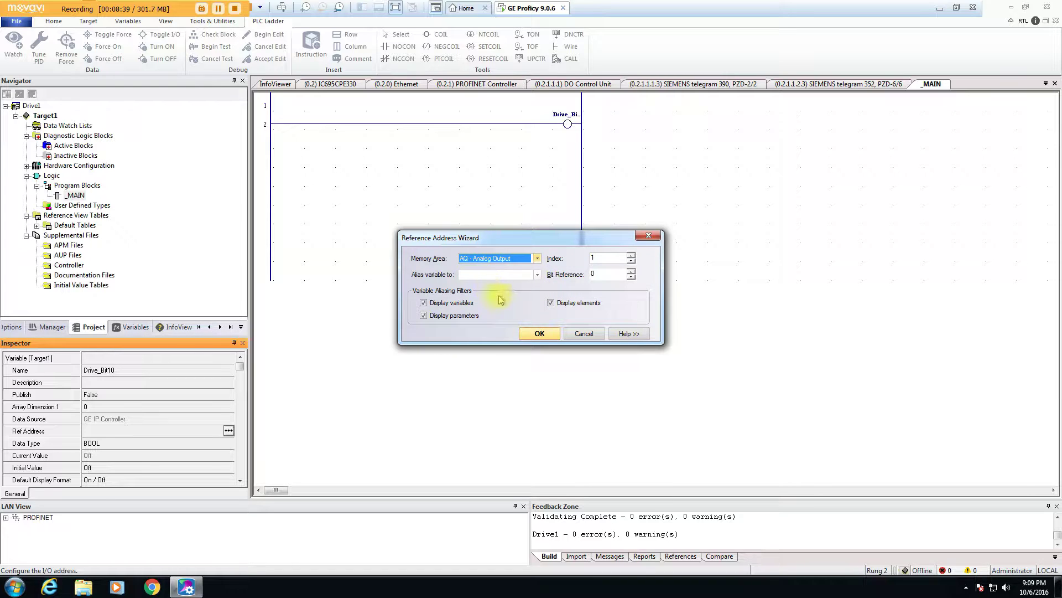
left_click(630, 255)
left_click(630, 255)
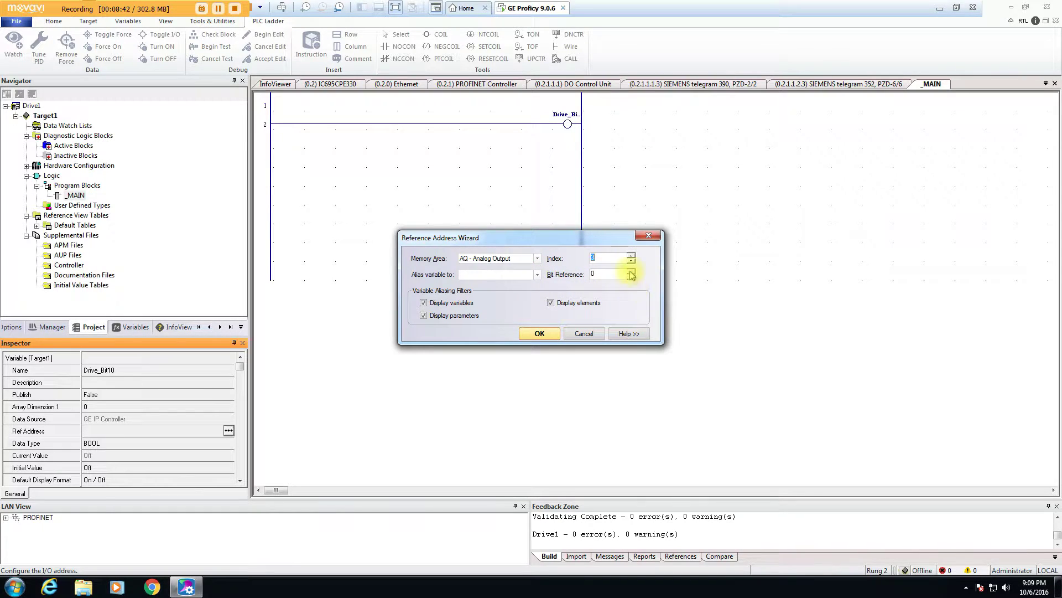
left_click(631, 271)
left_click(540, 334)
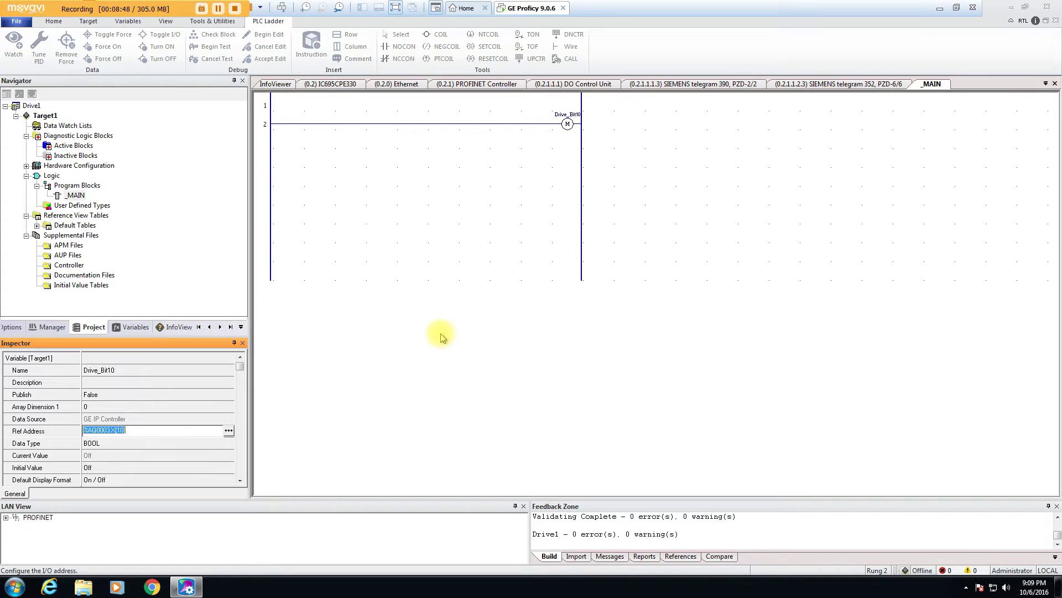